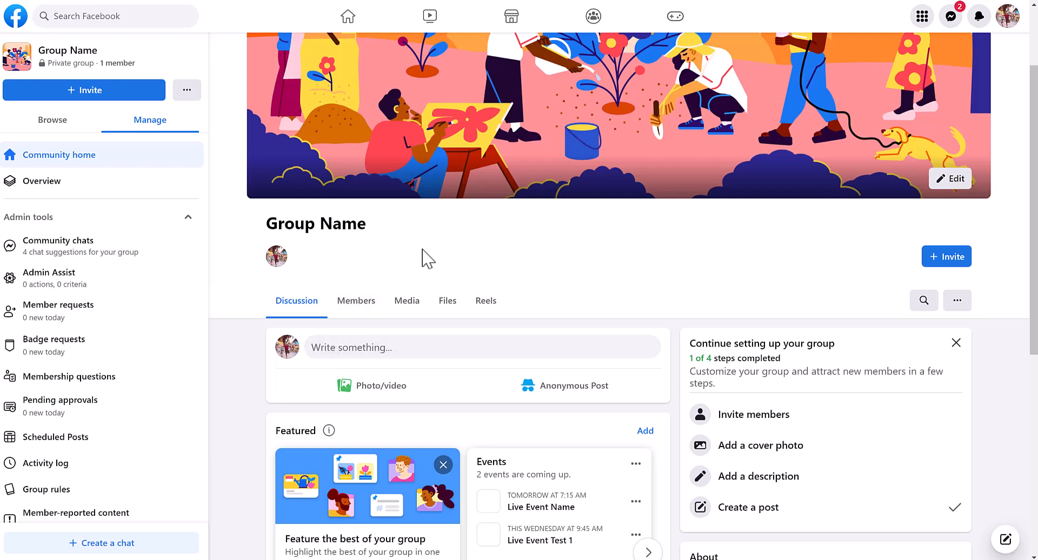
Start a new group post with live video and choose to create a live video event.
{"action": "left_click", "coordinate": [357, 354]}
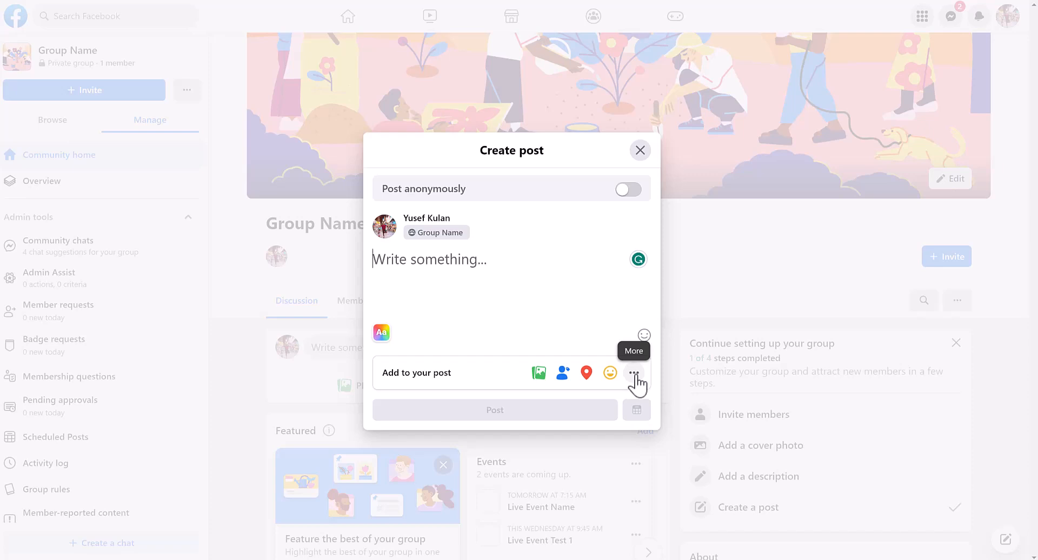
{"action": "left_click", "coordinate": [635, 377]}
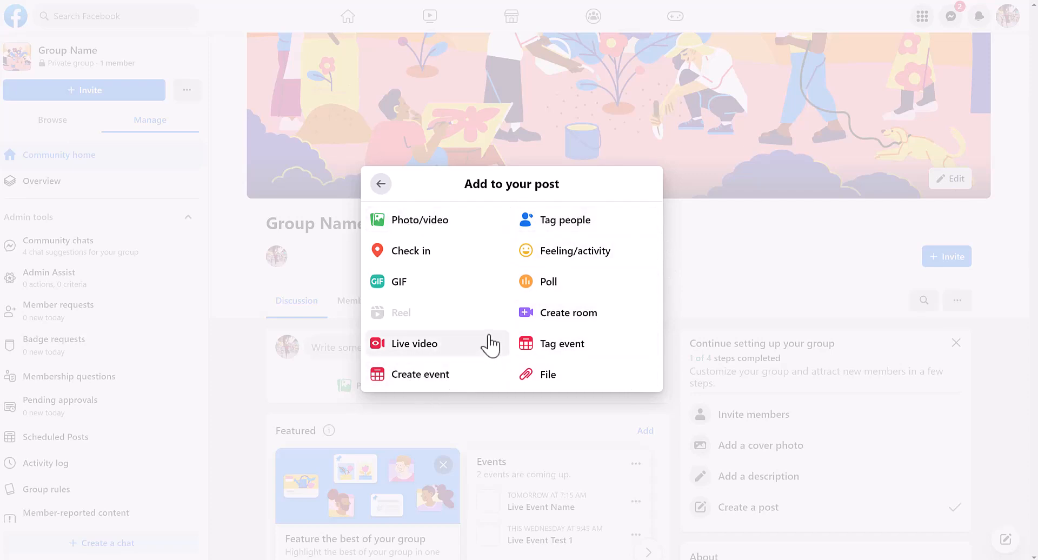
{"action": "left_click", "coordinate": [414, 346]}
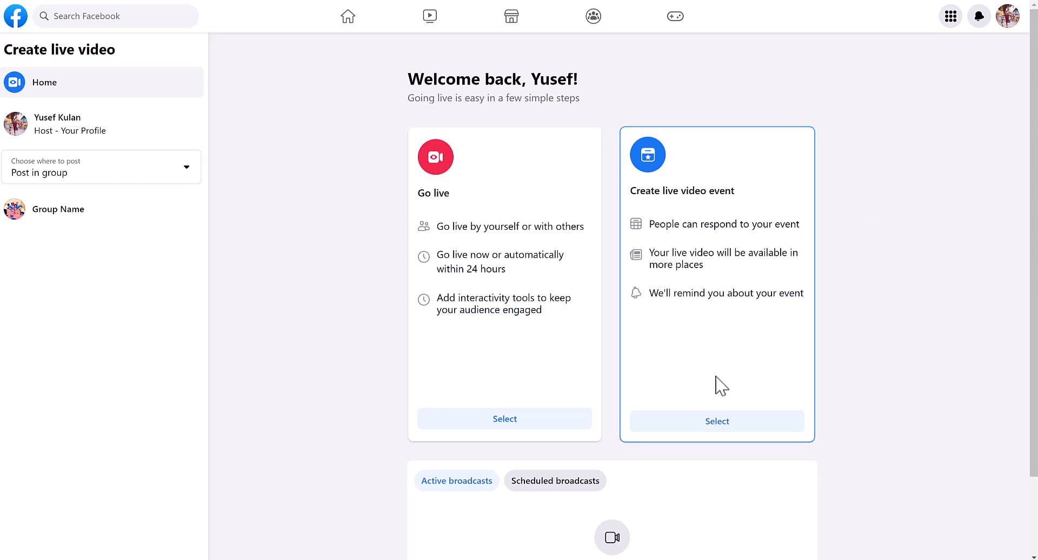
{"action": "left_click", "coordinate": [718, 425]}
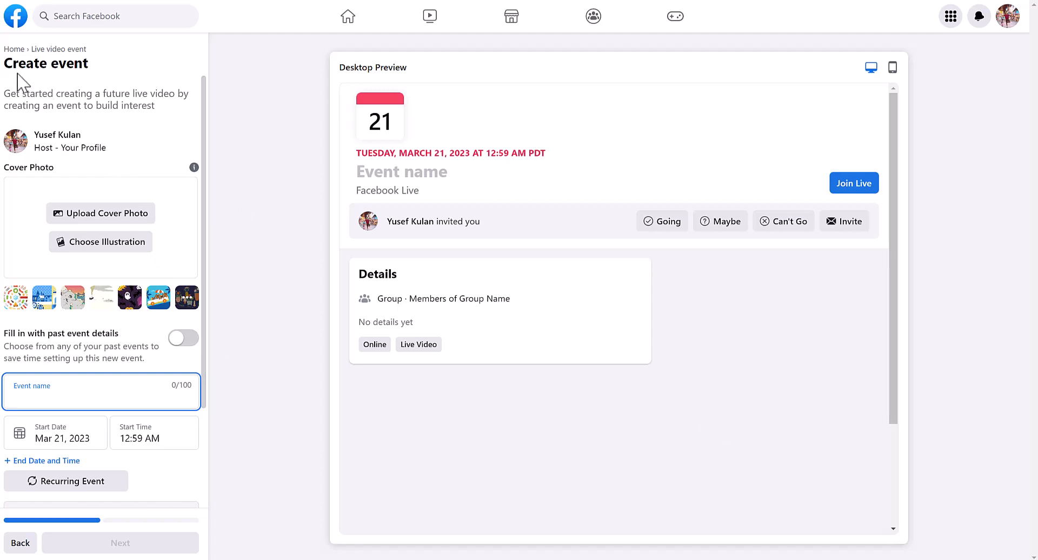
Name the live video event "Live Event On XXXXXX".
{"action": "scroll", "coordinate": [103, 146], "scroll_direction": "down", "scroll_amount": 2}
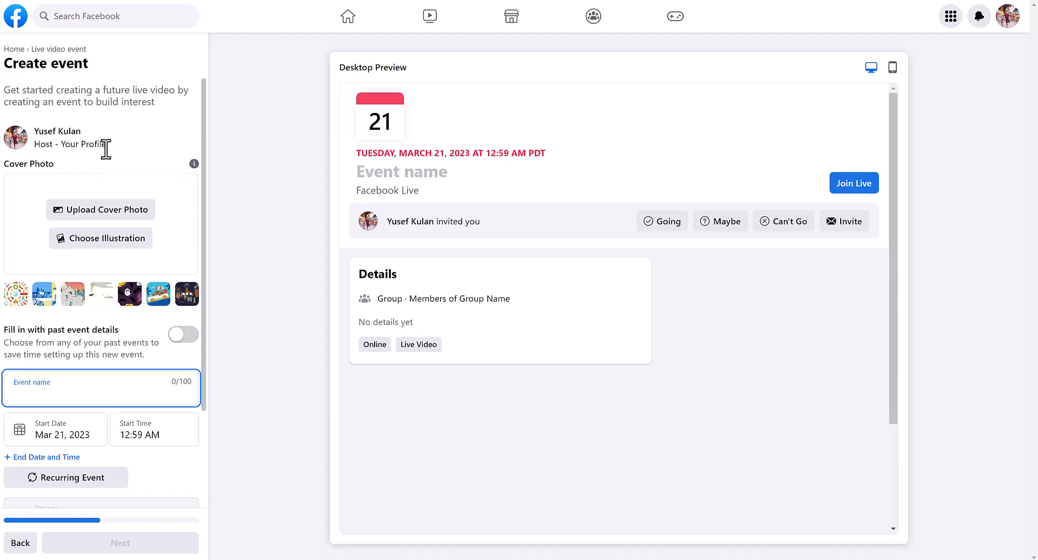
{"action": "scroll", "coordinate": [104, 145], "scroll_direction": "down", "scroll_amount": 2}
{"action": "scroll", "coordinate": [105, 145], "scroll_direction": "up", "scroll_amount": 3}
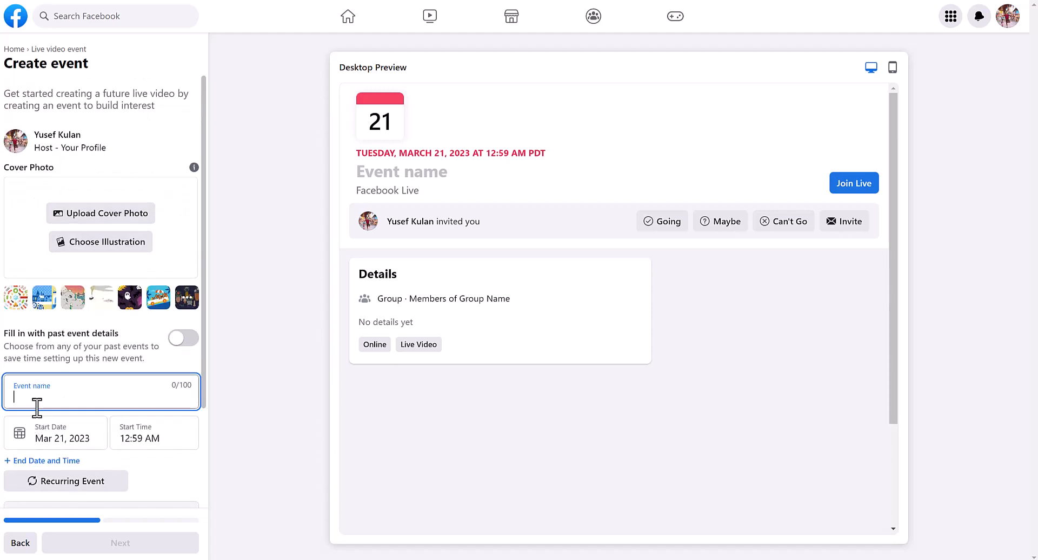
{"action": "type", "text": "L"}
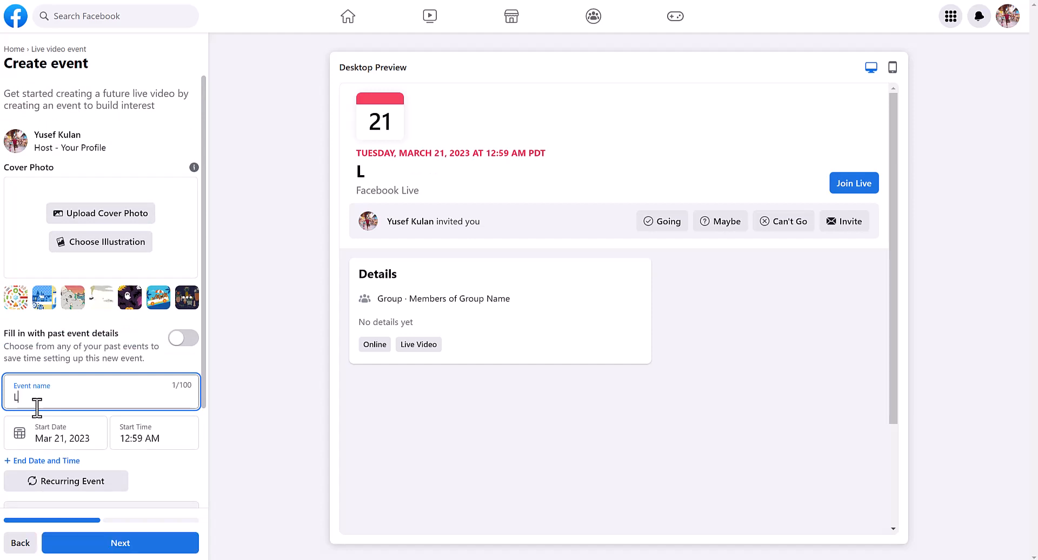
{"action": "type", "text": "ive Event "}
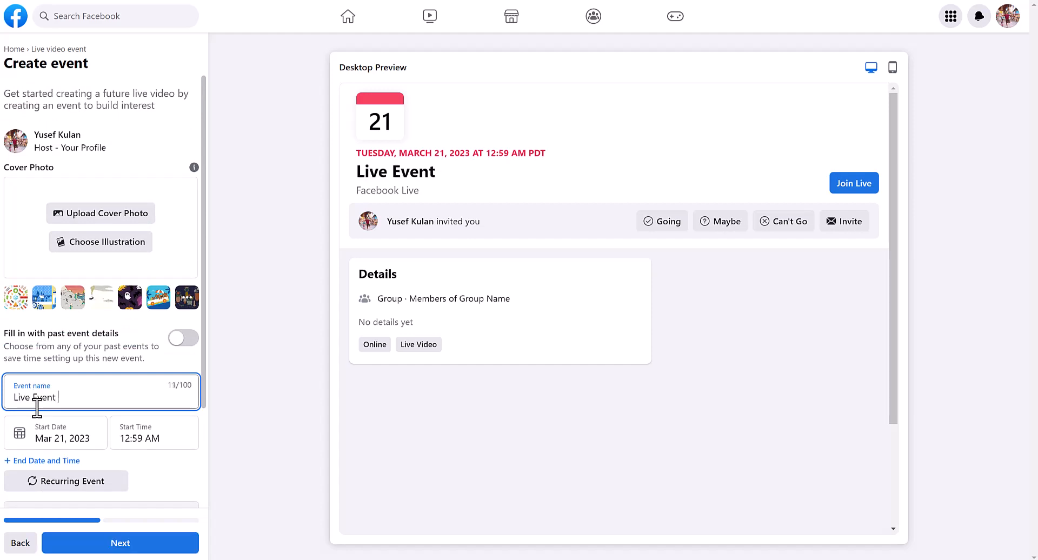
{"action": "type", "text": "On XXXXXX"}
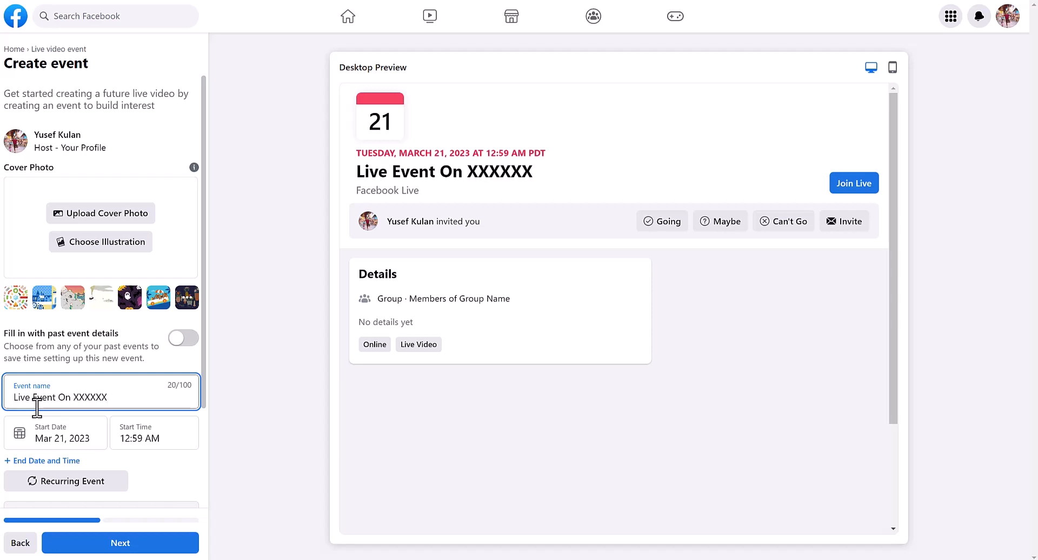
Set the event's start to March 22, 2023 at 7:15 AM.
{"action": "scroll", "coordinate": [38, 409], "scroll_direction": "down", "scroll_amount": 1}
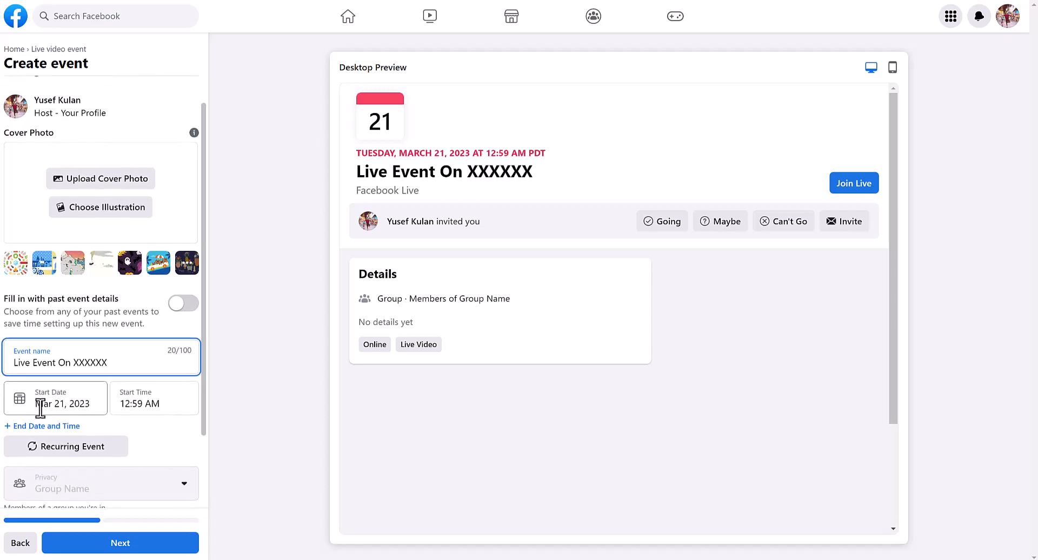
{"action": "left_click", "coordinate": [75, 404]}
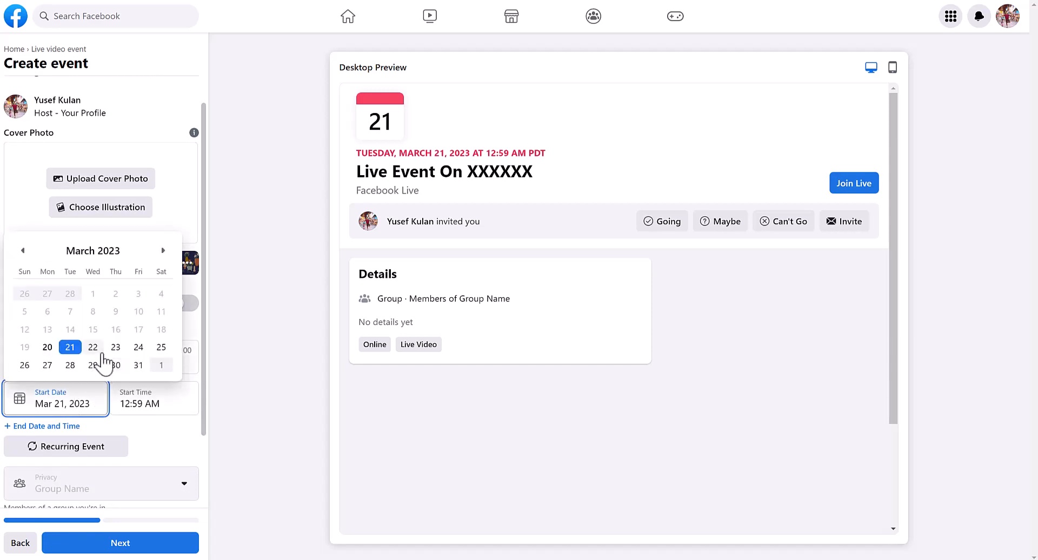
{"action": "left_click", "coordinate": [93, 347]}
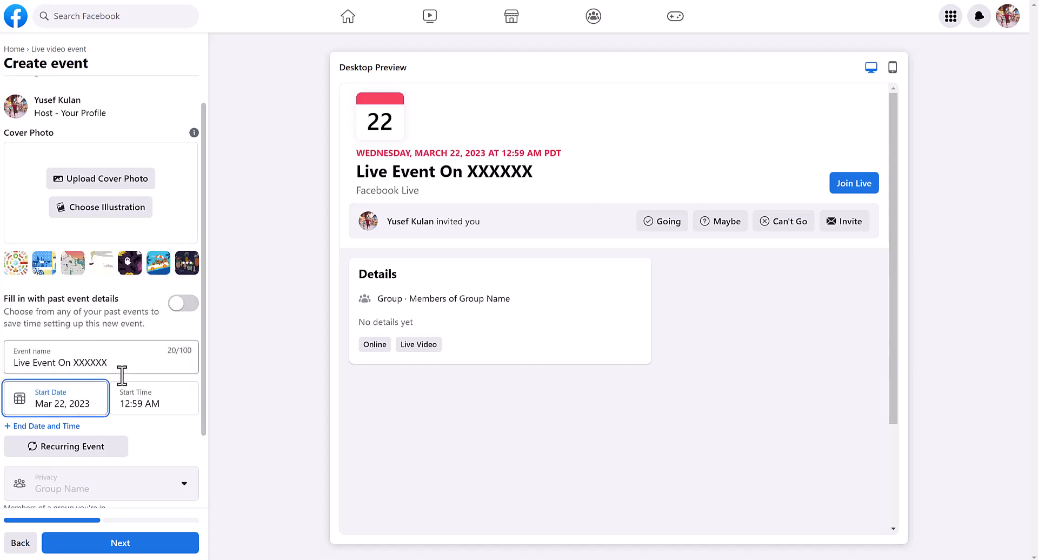
{"action": "left_click", "coordinate": [153, 403]}
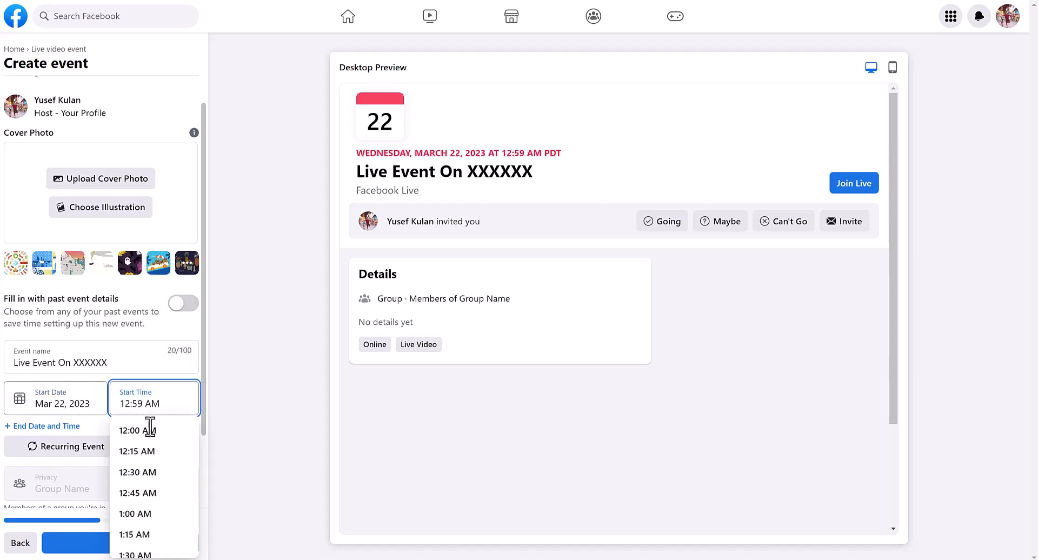
{"action": "scroll", "coordinate": [146, 459], "scroll_direction": "down", "scroll_amount": 5}
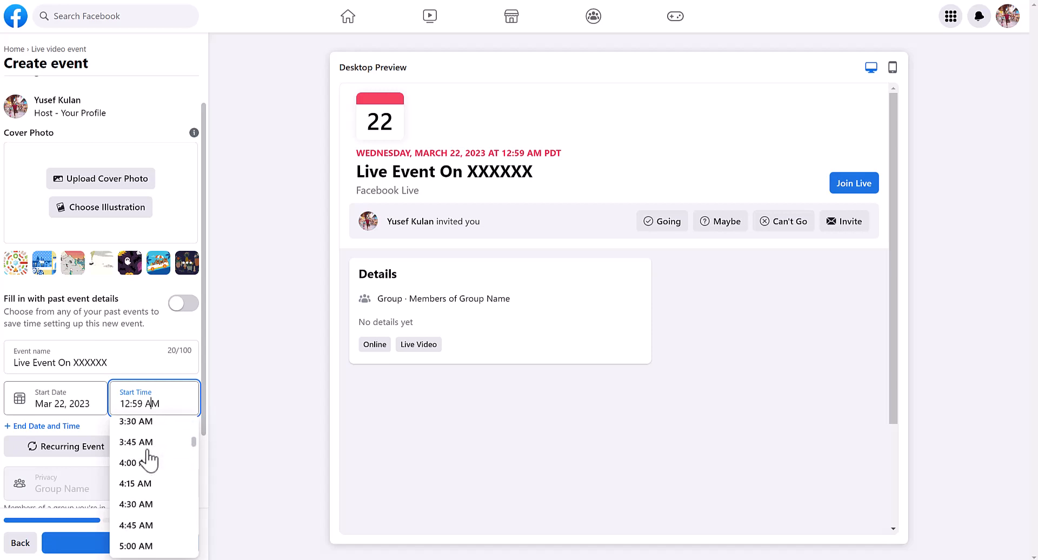
{"action": "scroll", "coordinate": [149, 460], "scroll_direction": "down", "scroll_amount": 5}
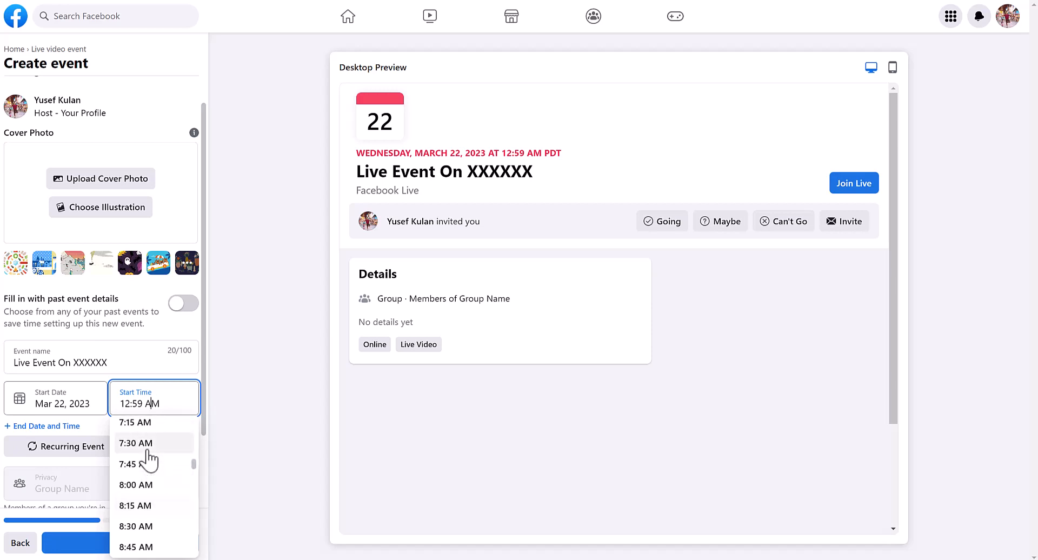
{"action": "left_click", "coordinate": [141, 426]}
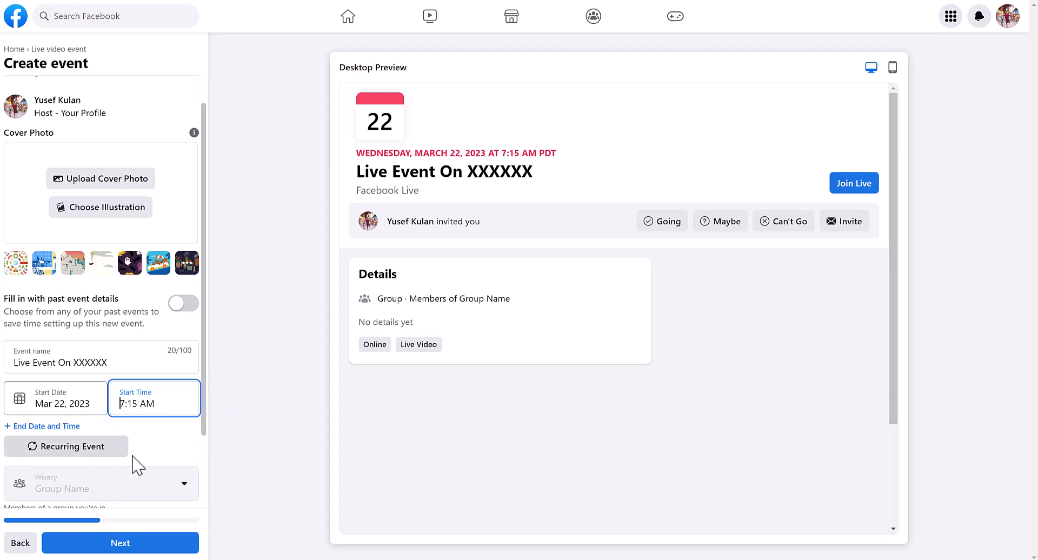
Add an end date and time to the event and set the end time to 8:15 AM.
{"action": "left_click", "coordinate": [60, 427]}
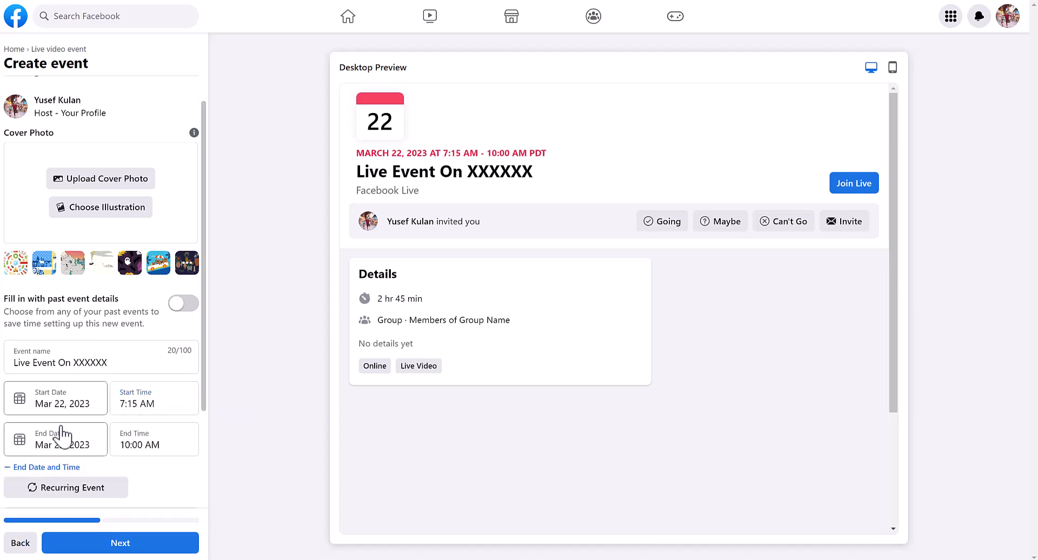
{"action": "left_click", "coordinate": [142, 446]}
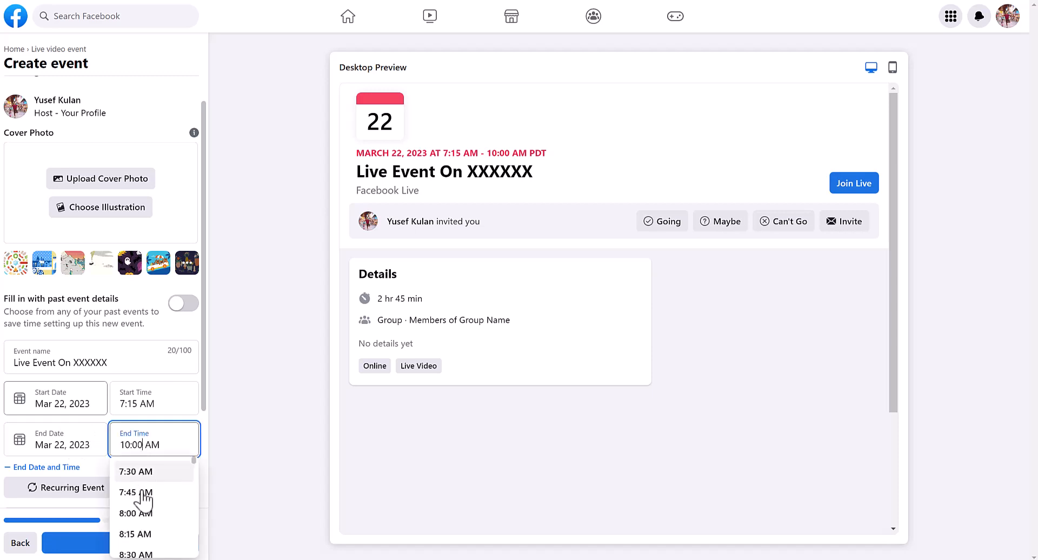
{"action": "left_click", "coordinate": [141, 534]}
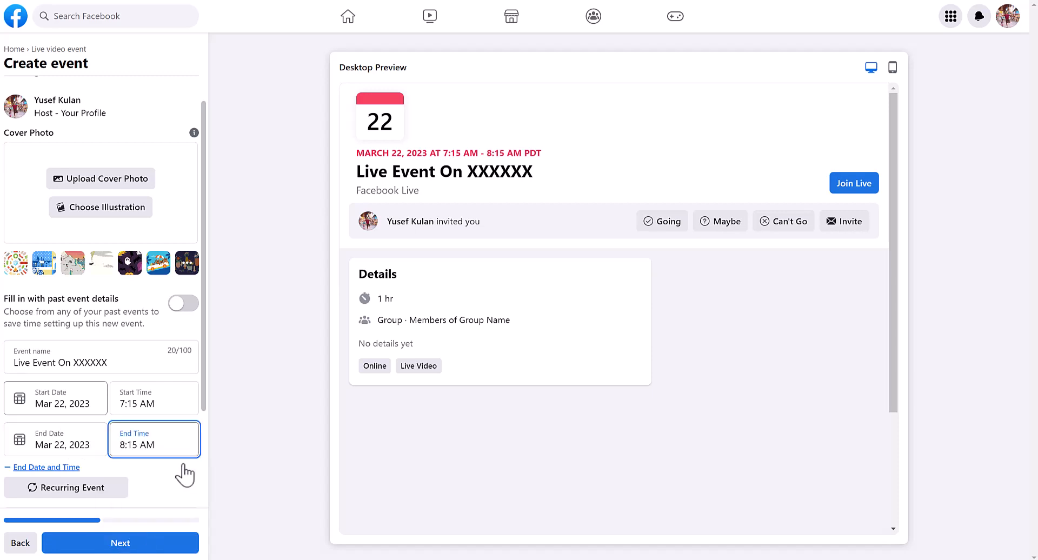
Enter the event description "Live event on xxxxxxxxxxx kdjskdjksdjksdjksdjksd".
{"action": "scroll", "coordinate": [174, 484], "scroll_direction": "down", "scroll_amount": 1}
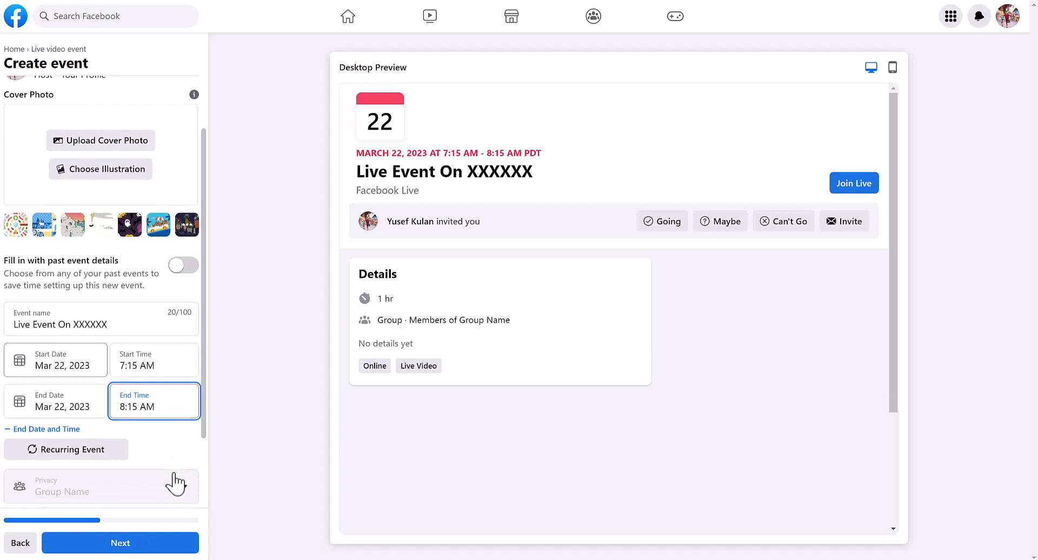
{"action": "scroll", "coordinate": [174, 484], "scroll_direction": "down", "scroll_amount": 2}
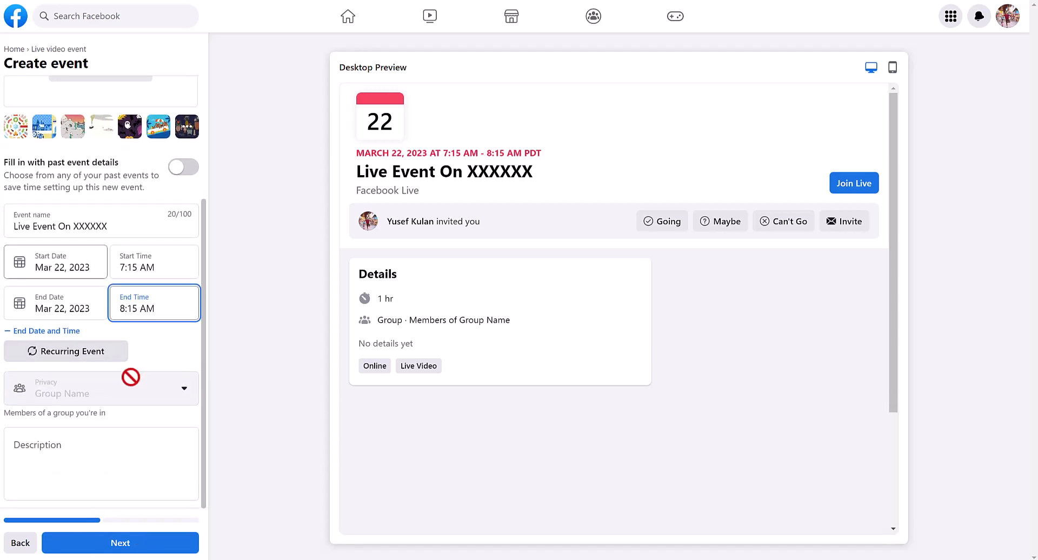
{"action": "left_click", "coordinate": [48, 445]}
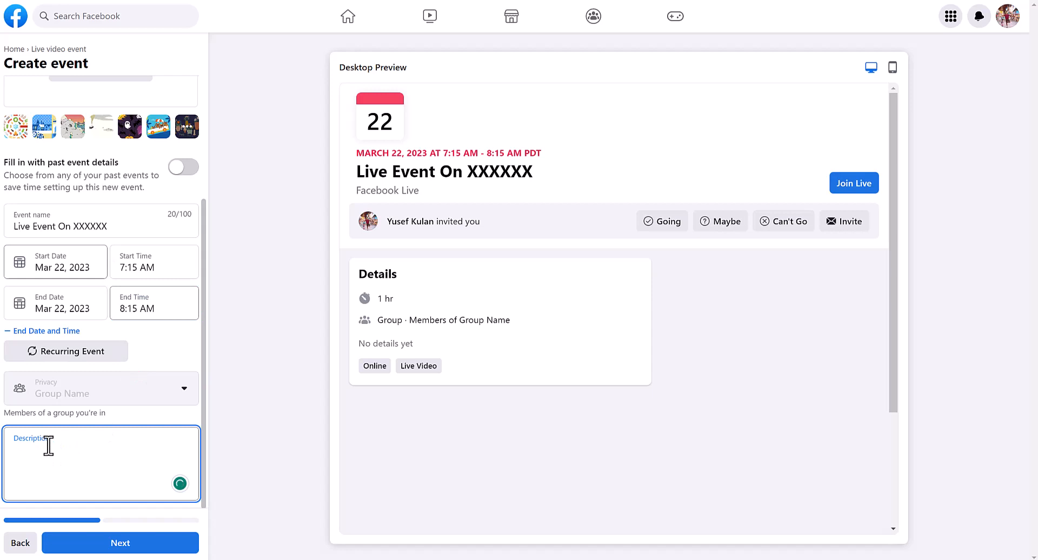
{"action": "type", "text": "Live e"}
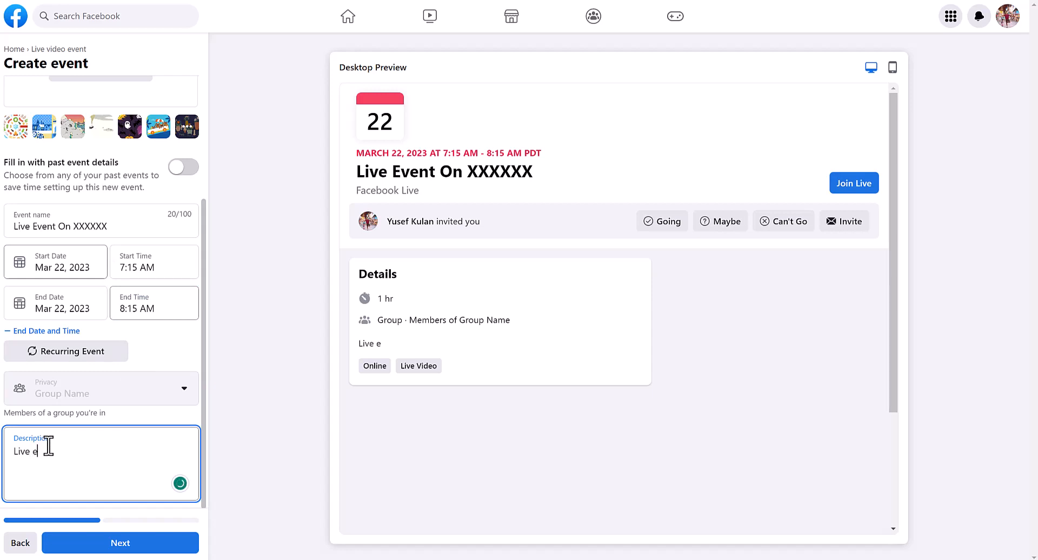
{"action": "type", "text": "vent on xxxxxxxxxxx "}
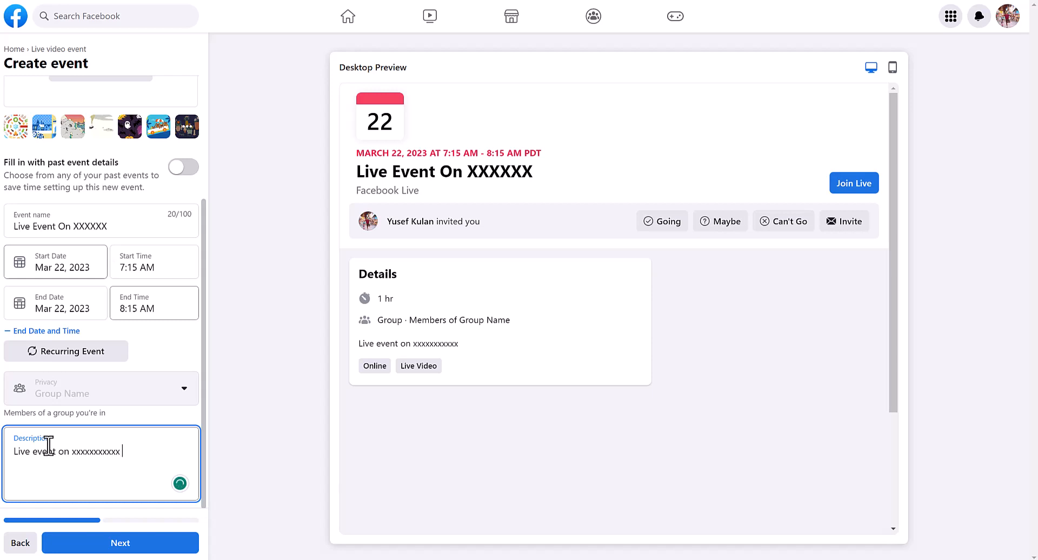
{"action": "type", "text": "kdjskdjksdjksdjksdjksdj"}
Check the event's mobile preview and return to the desktop preview.
{"action": "scroll", "coordinate": [49, 446], "scroll_direction": "up", "scroll_amount": 3}
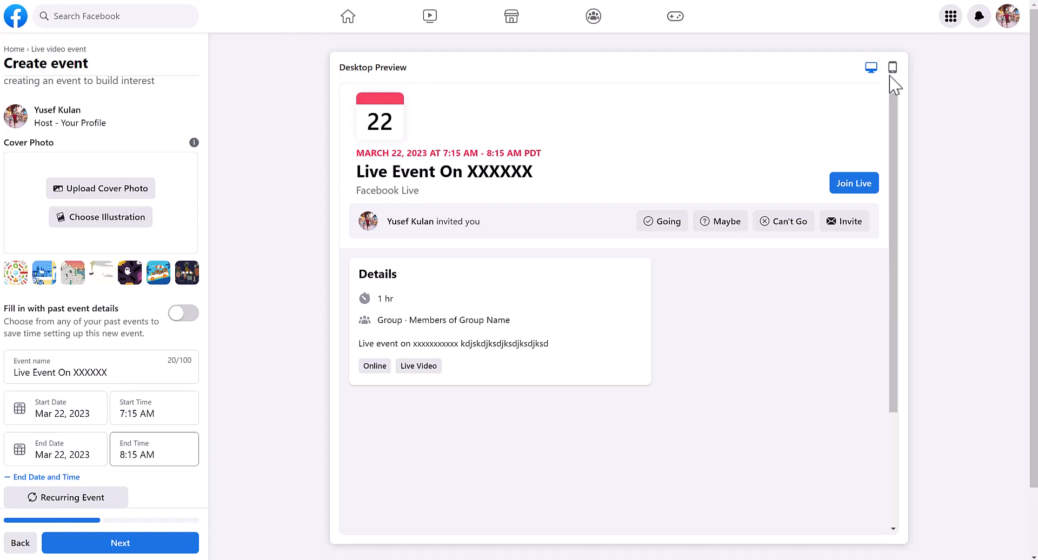
{"action": "left_click", "coordinate": [893, 67]}
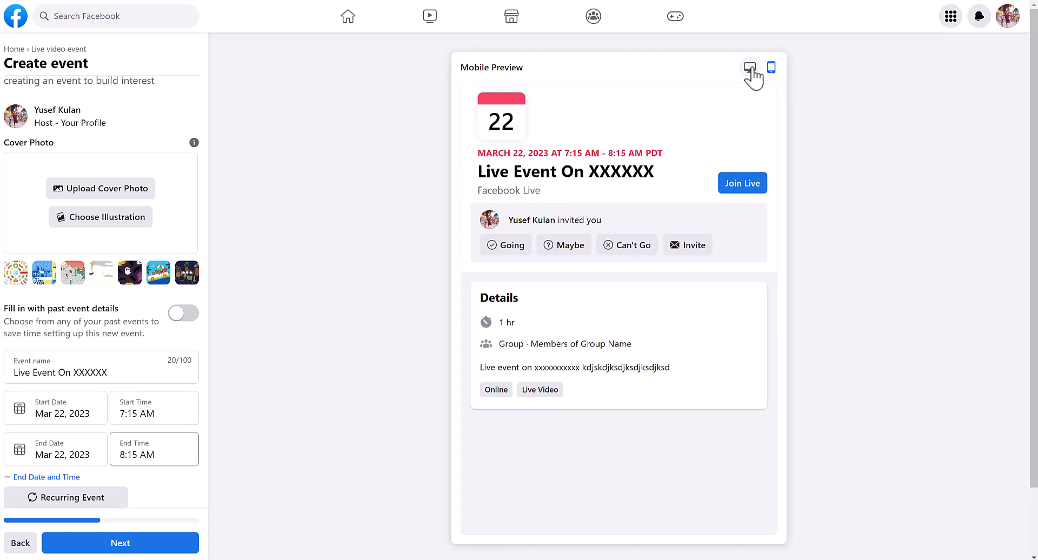
{"action": "left_click", "coordinate": [749, 67]}
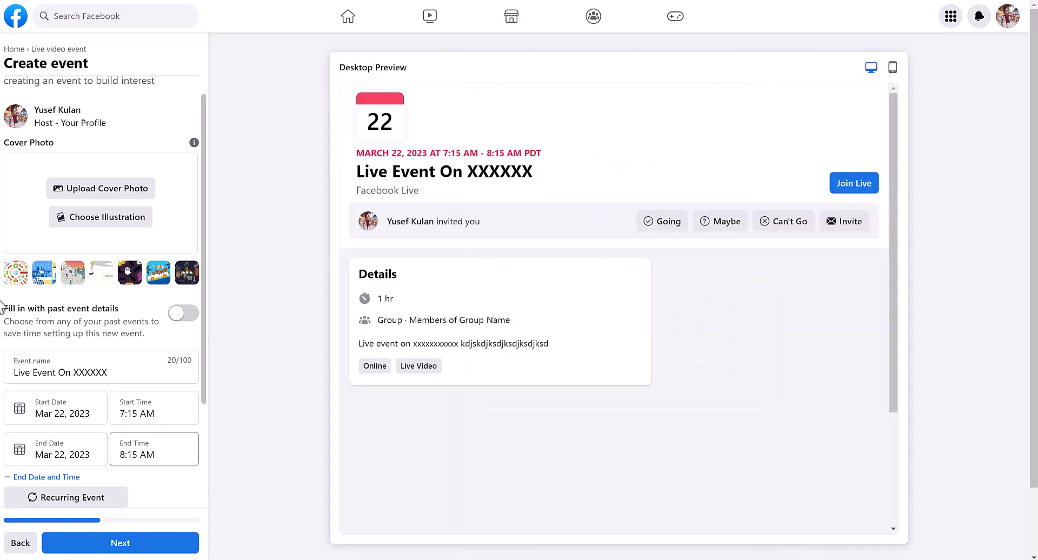
{"action": "scroll", "coordinate": [2, 307], "scroll_direction": "up", "scroll_amount": 1}
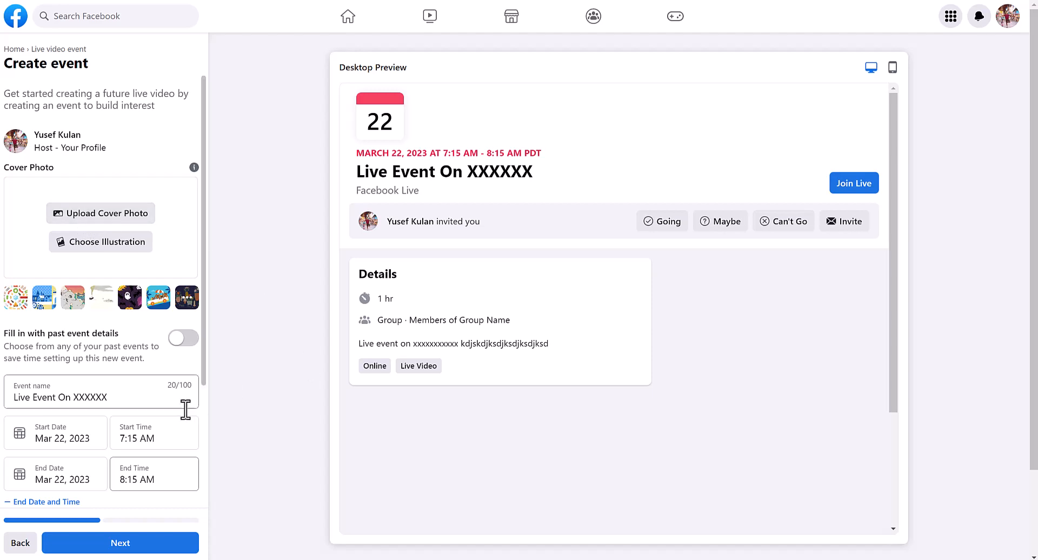
Proceed from the completed event details to the Personalize stage.
{"action": "scroll", "coordinate": [186, 408], "scroll_direction": "down", "scroll_amount": 3}
{"action": "left_click", "coordinate": [121, 543]}
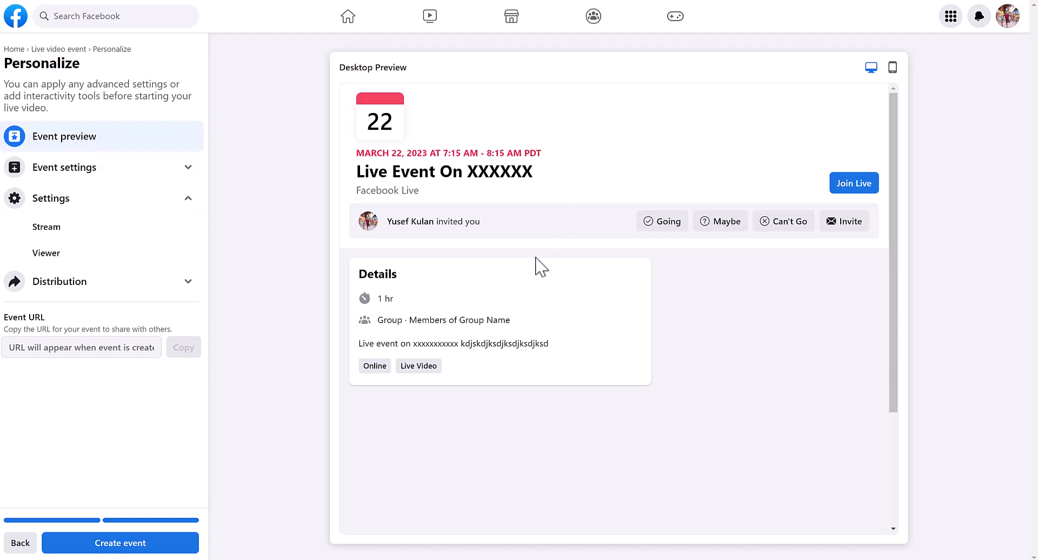
{"action": "scroll", "coordinate": [538, 264], "scroll_direction": "down", "scroll_amount": 2}
{"action": "scroll", "coordinate": [538, 264], "scroll_direction": "up", "scroll_amount": 2}
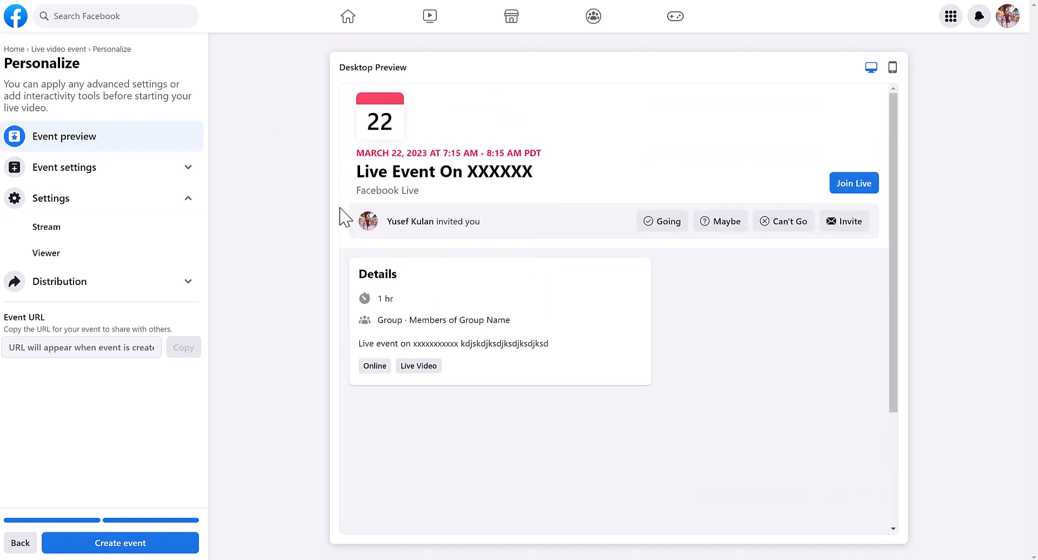
Try to add a group member as co-host in the event options, and leave without saving.
{"action": "left_click", "coordinate": [188, 169]}
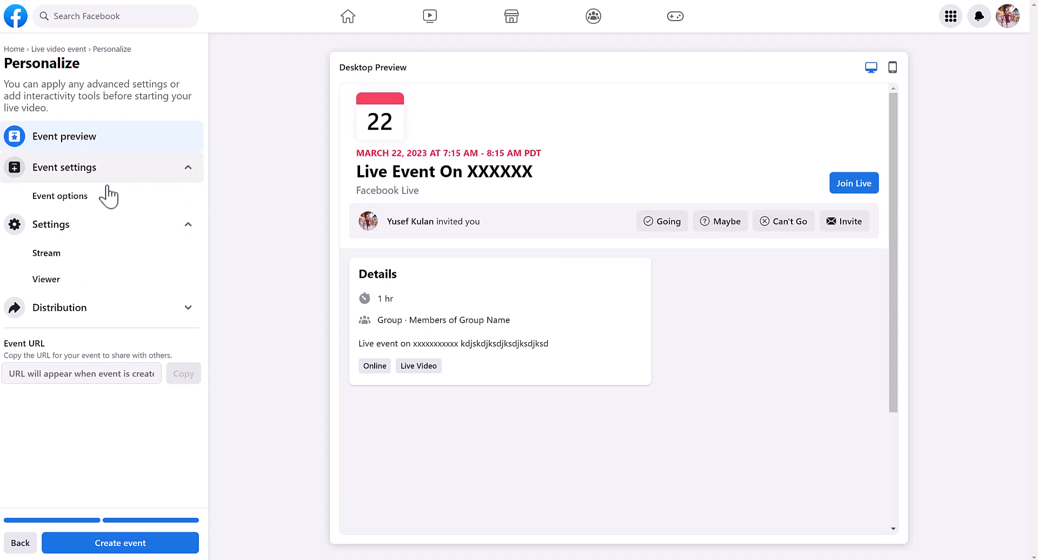
{"action": "left_click", "coordinate": [80, 197]}
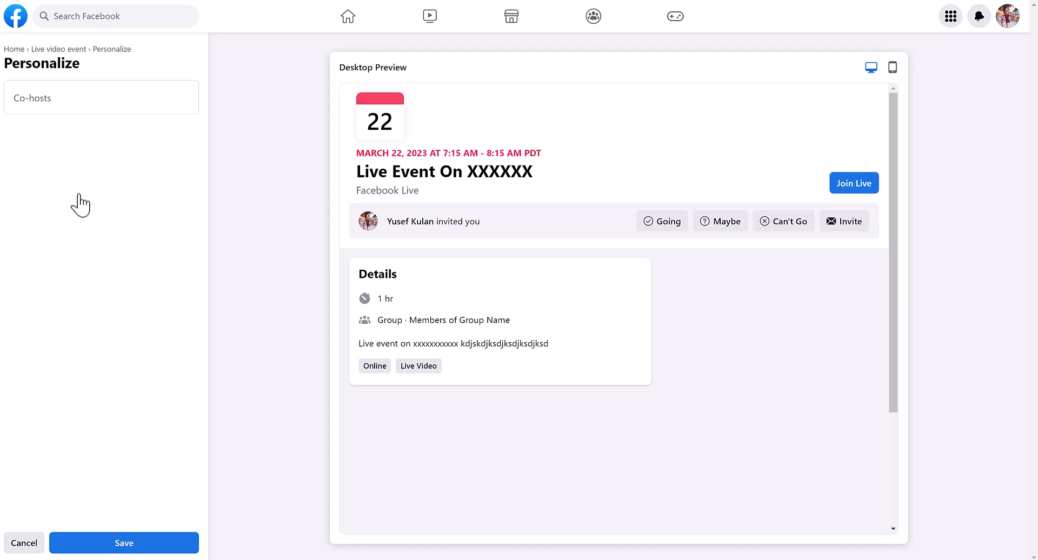
{"action": "left_click", "coordinate": [40, 101]}
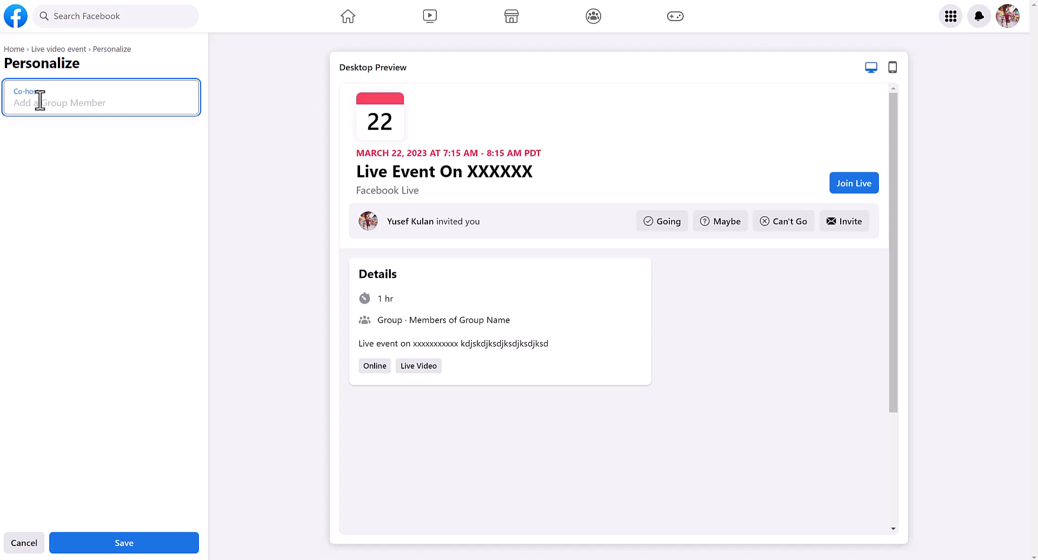
{"action": "type", "text": "yusef"}
{"action": "key", "text": "BackSpace"}
{"action": "key", "text": "BackSpace"}
{"action": "key", "text": "BackSpace"}
{"action": "key", "text": "BackSpace"}
{"action": "key", "text": "BackSpace"}
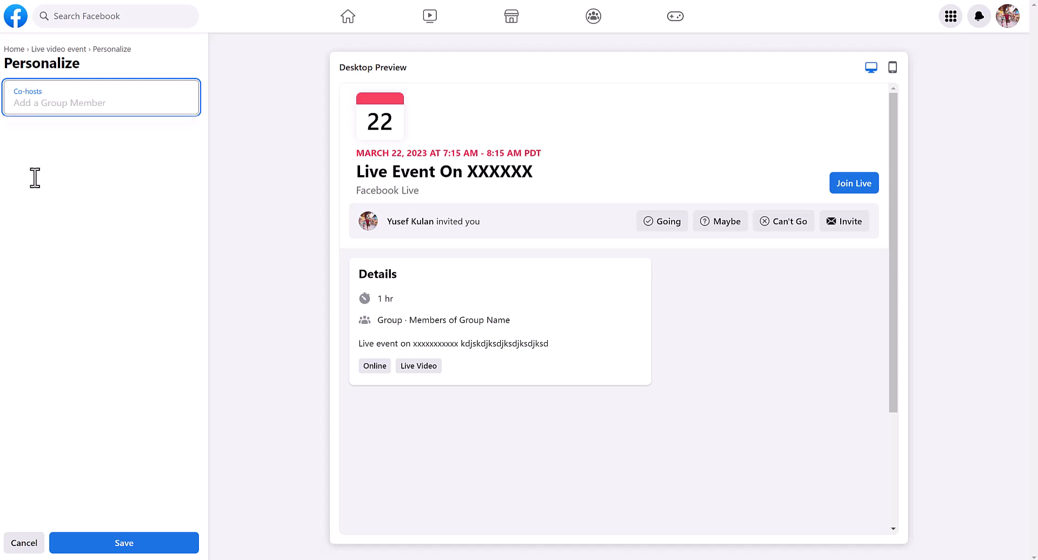
{"action": "left_click", "coordinate": [34, 547]}
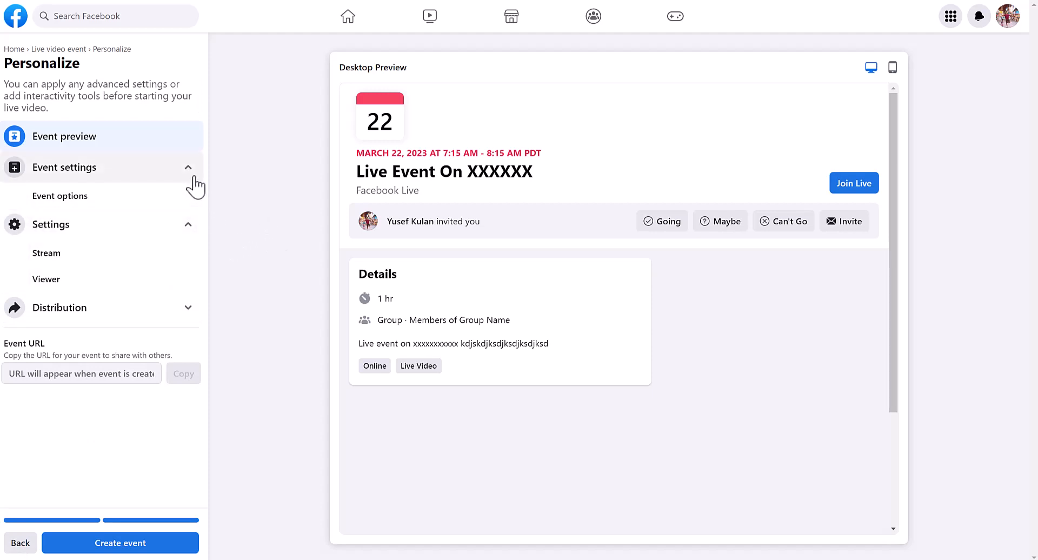
Collapse the event settings and open the stream settings of the live video event.
{"action": "left_click", "coordinate": [193, 178]}
{"action": "left_click", "coordinate": [193, 204]}
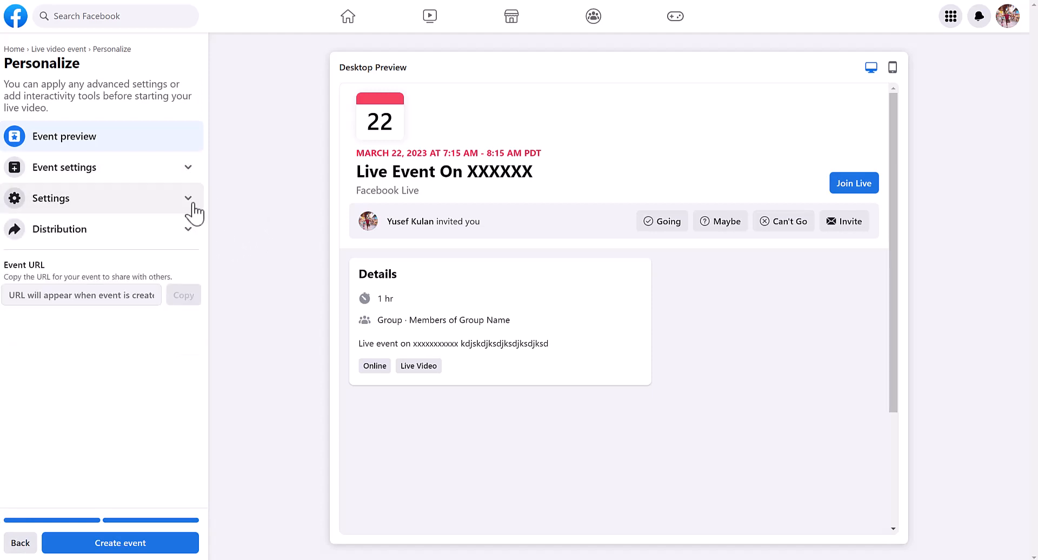
{"action": "left_click", "coordinate": [193, 205]}
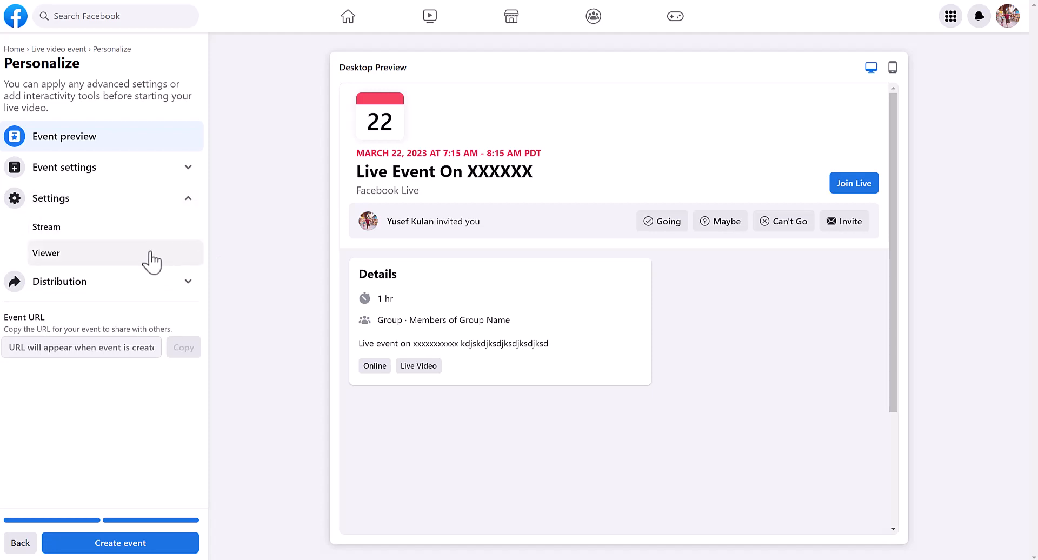
{"action": "left_click", "coordinate": [100, 228]}
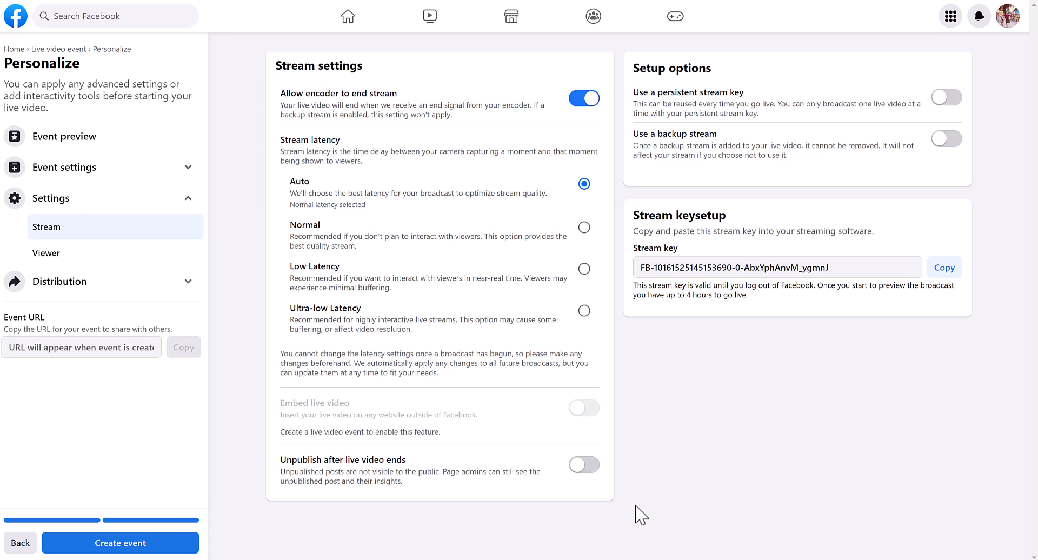
Try out the option to unpublish after the live video ends, and switch it back off.
{"action": "left_click", "coordinate": [584, 464]}
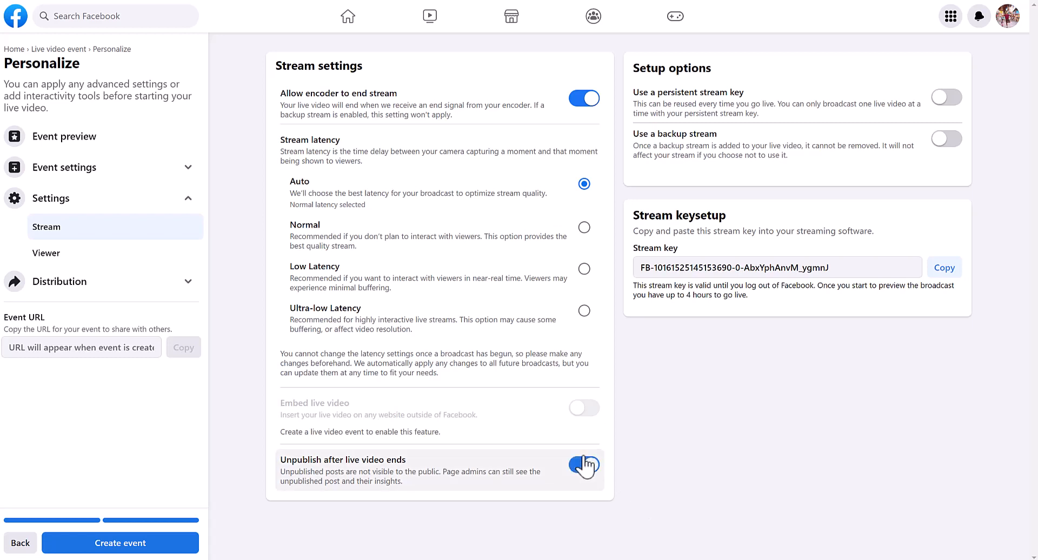
{"action": "left_click", "coordinate": [584, 464]}
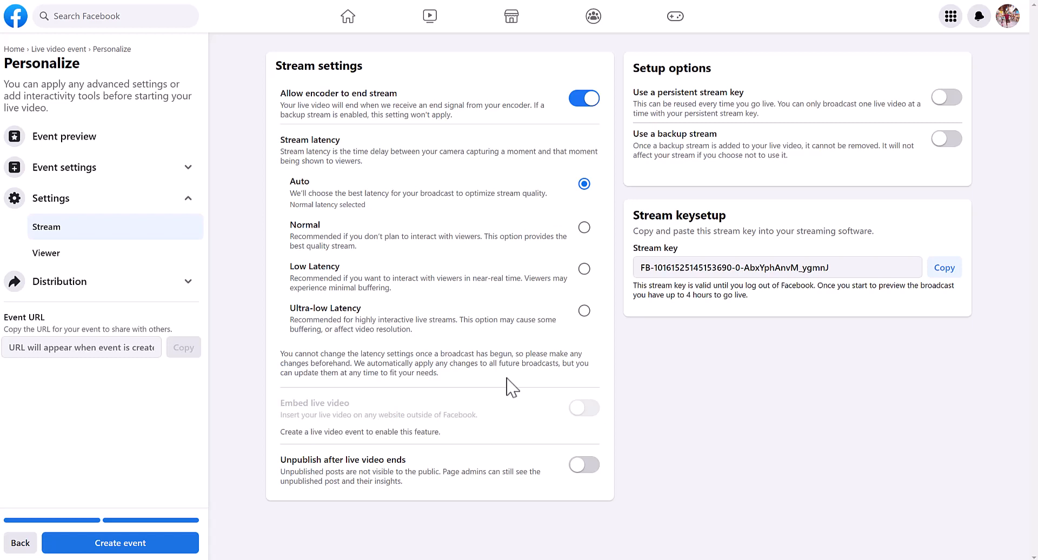
Enable the backup stream and copy the main and backup stream keys.
{"action": "left_click", "coordinate": [946, 139]}
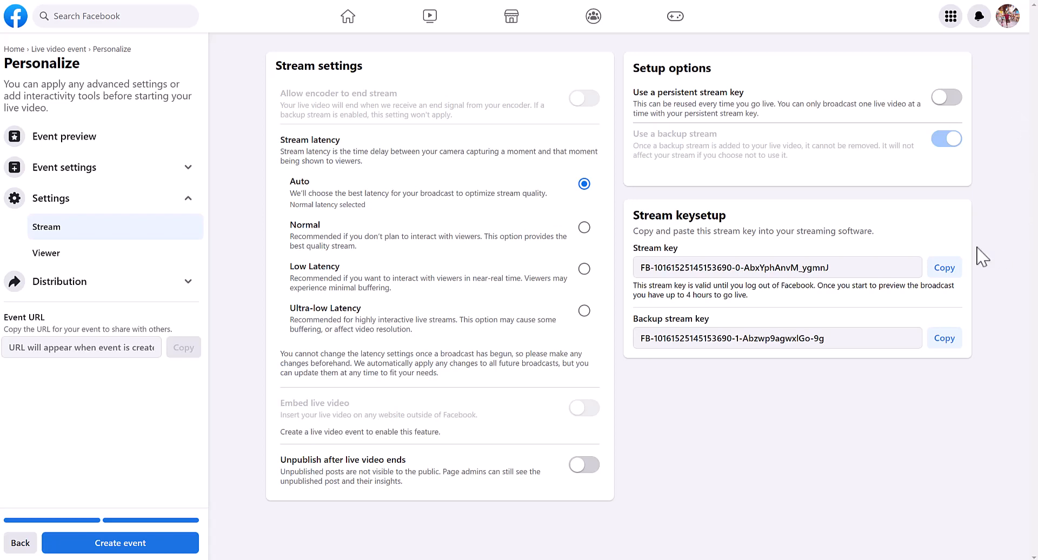
{"action": "left_click", "coordinate": [948, 271]}
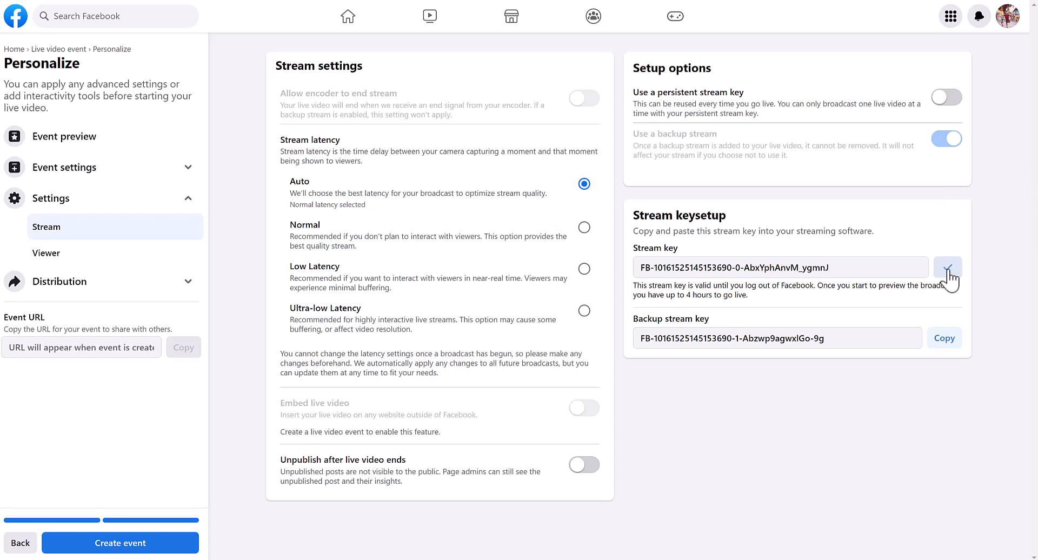
{"action": "left_click", "coordinate": [945, 343]}
Try out the persistent stream key option, and switch it back off.
{"action": "left_click", "coordinate": [954, 108]}
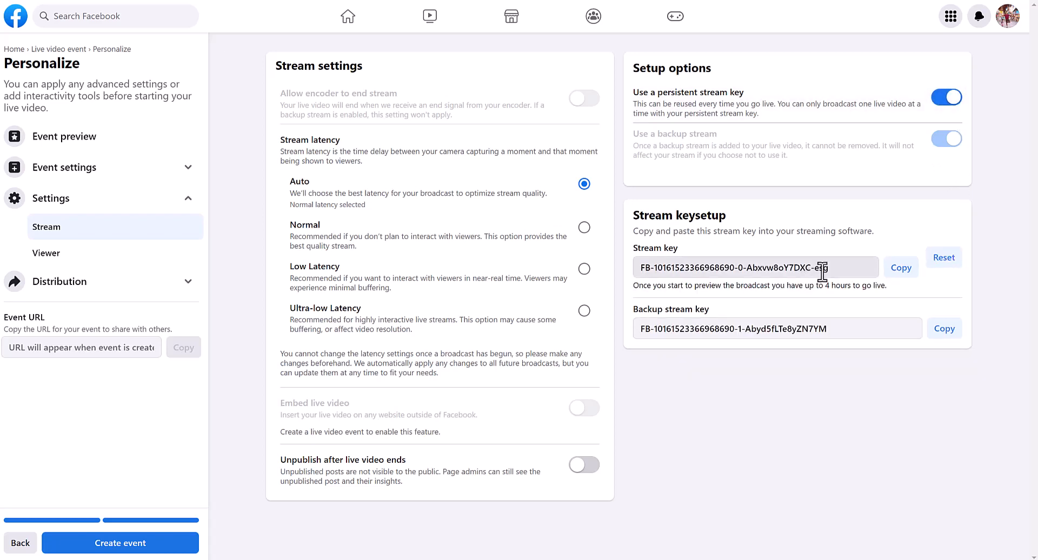
{"action": "left_click", "coordinate": [948, 99]}
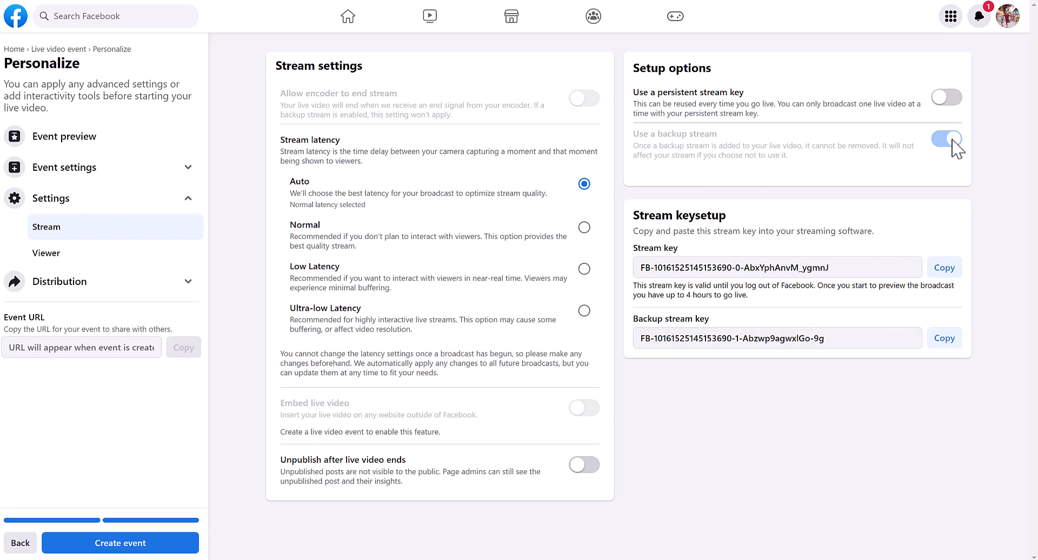
Copy the non-persistent stream key and its backup stream key for use in the streaming software.
{"action": "left_click_drag", "start_coordinate": [634, 319], "coordinate": [722, 331]}
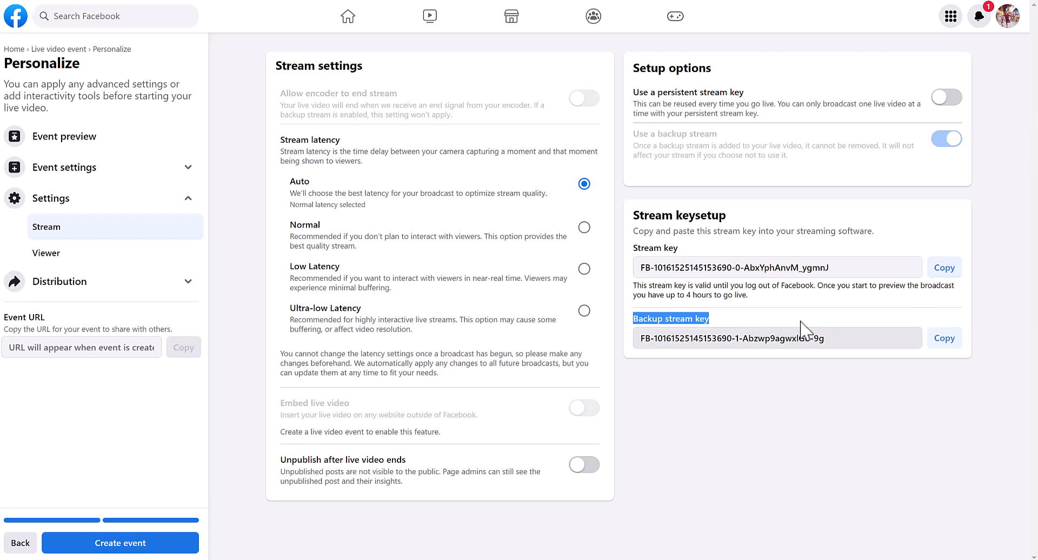
{"action": "left_click", "coordinate": [776, 324]}
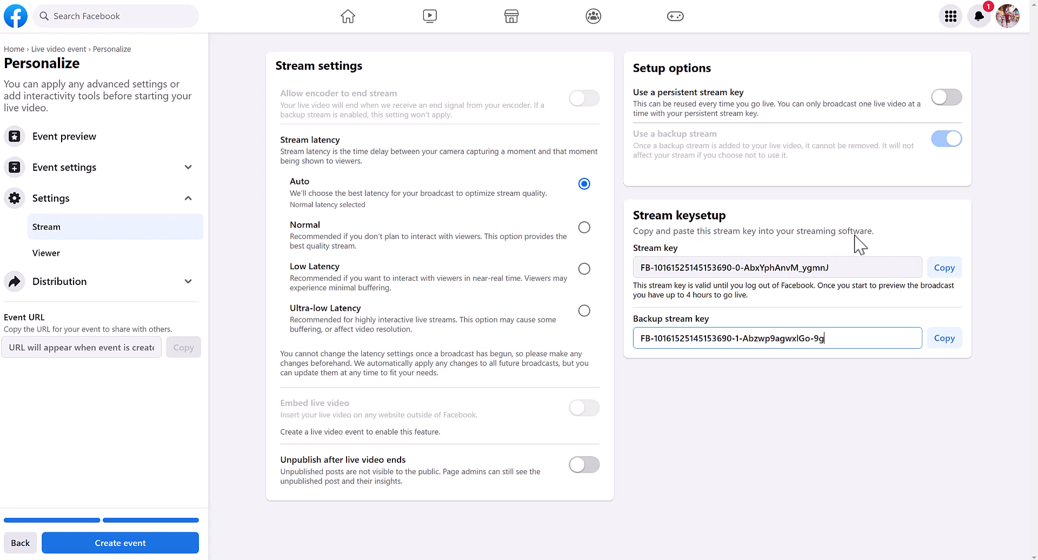
{"action": "left_click", "coordinate": [947, 275]}
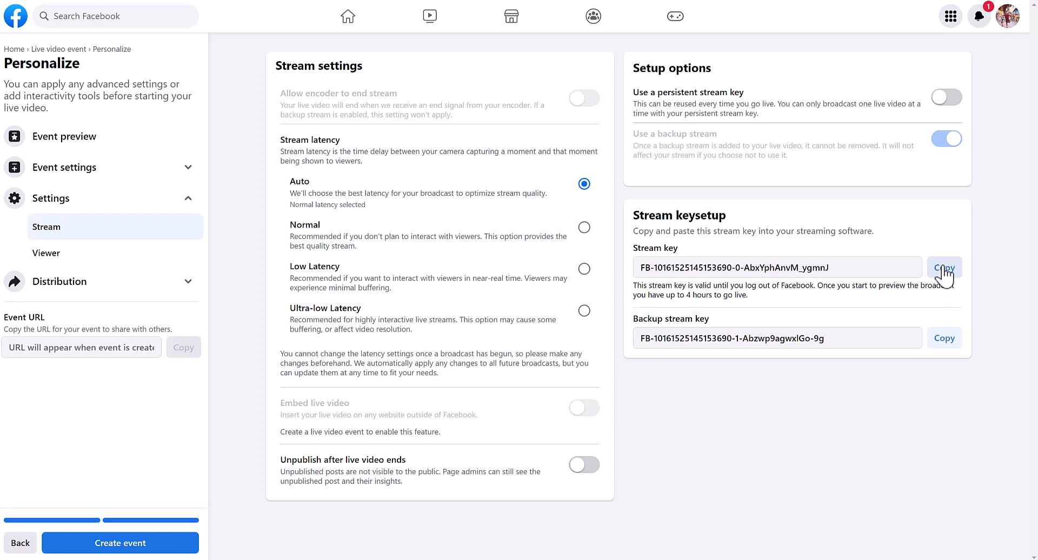
{"action": "left_click", "coordinate": [950, 343]}
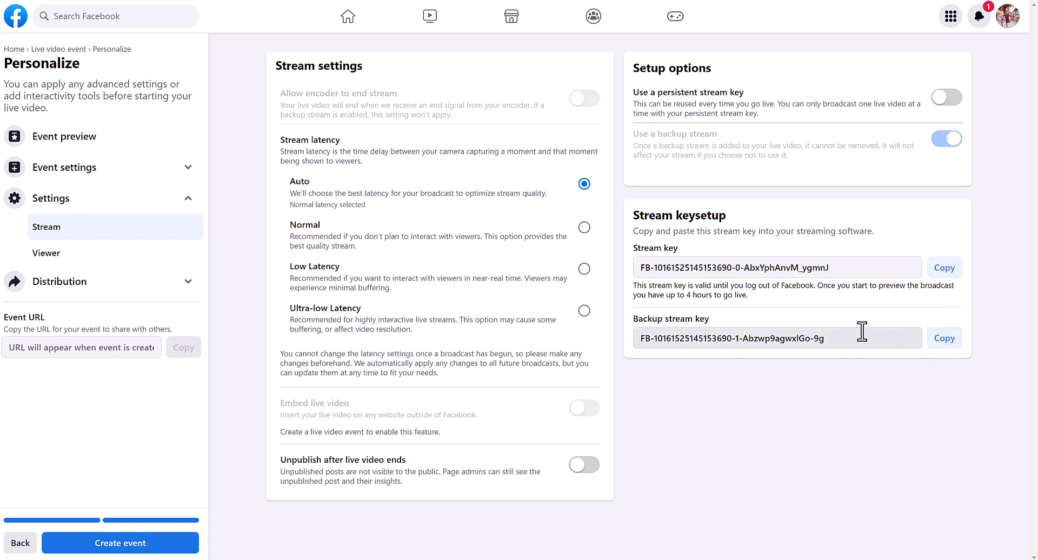
Review the viewer settings and distribution options, switching viewer rewinding off and back on.
{"action": "left_click", "coordinate": [62, 262]}
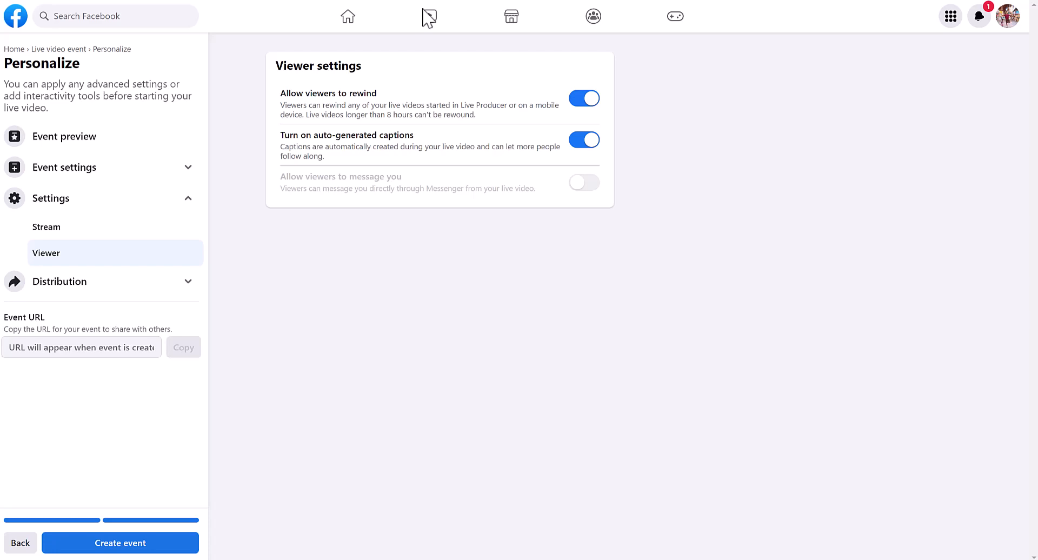
{"action": "left_click", "coordinate": [577, 98]}
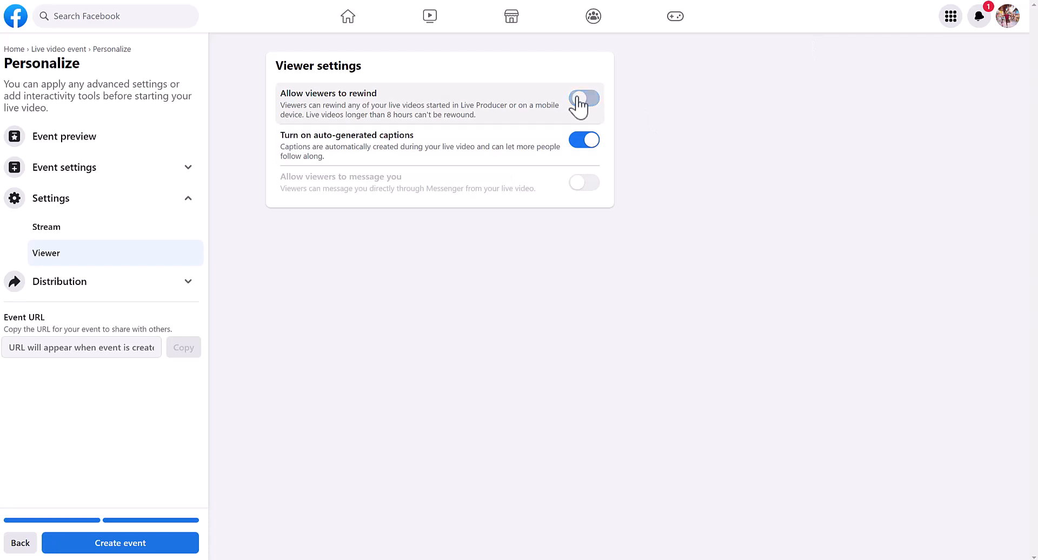
{"action": "left_click", "coordinate": [588, 99]}
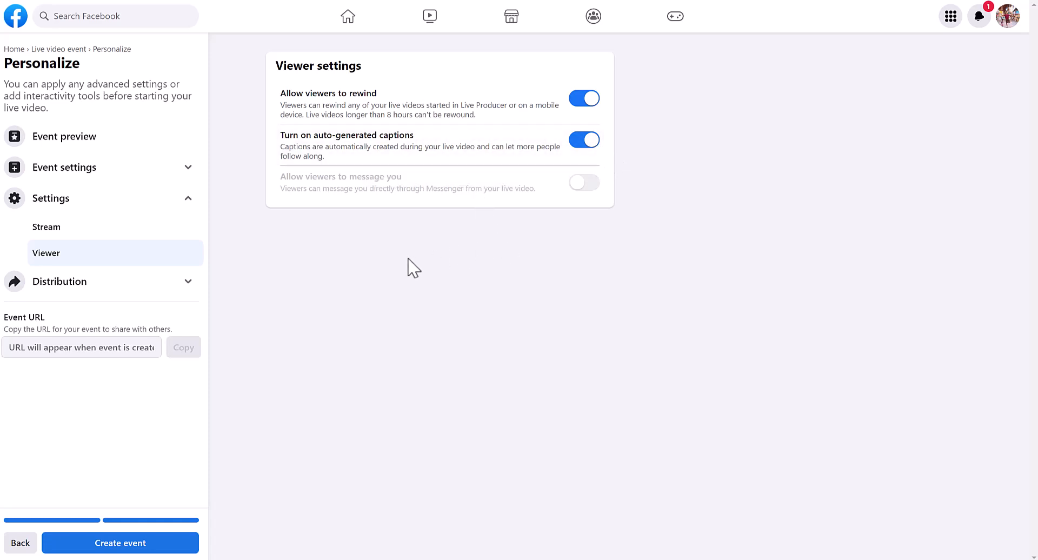
{"action": "left_click", "coordinate": [186, 282]}
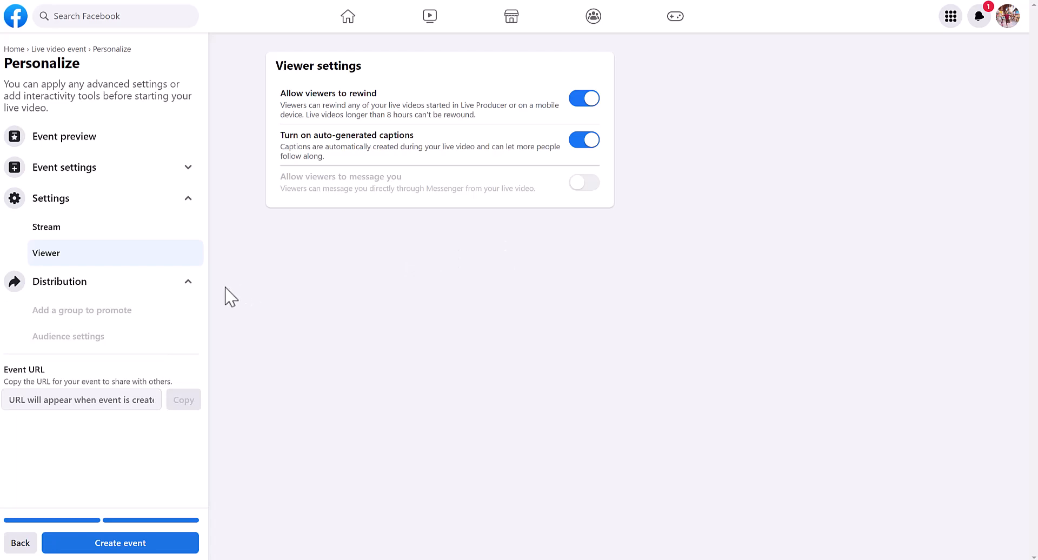
{"action": "mouse_move", "coordinate": [94, 319]}
Create the live video event and continue to its live video setup.
{"action": "left_click", "coordinate": [114, 545]}
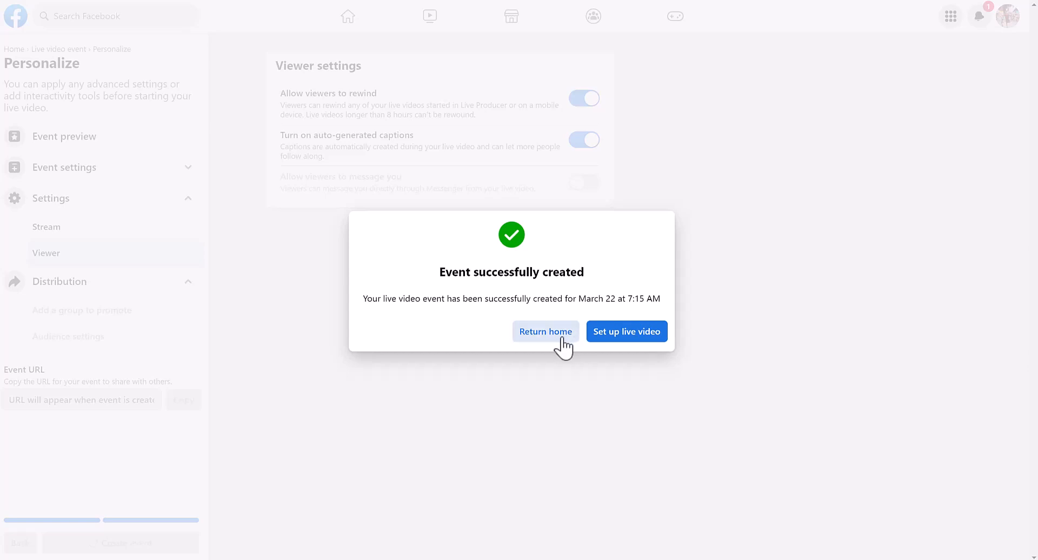
{"action": "left_click", "coordinate": [625, 337]}
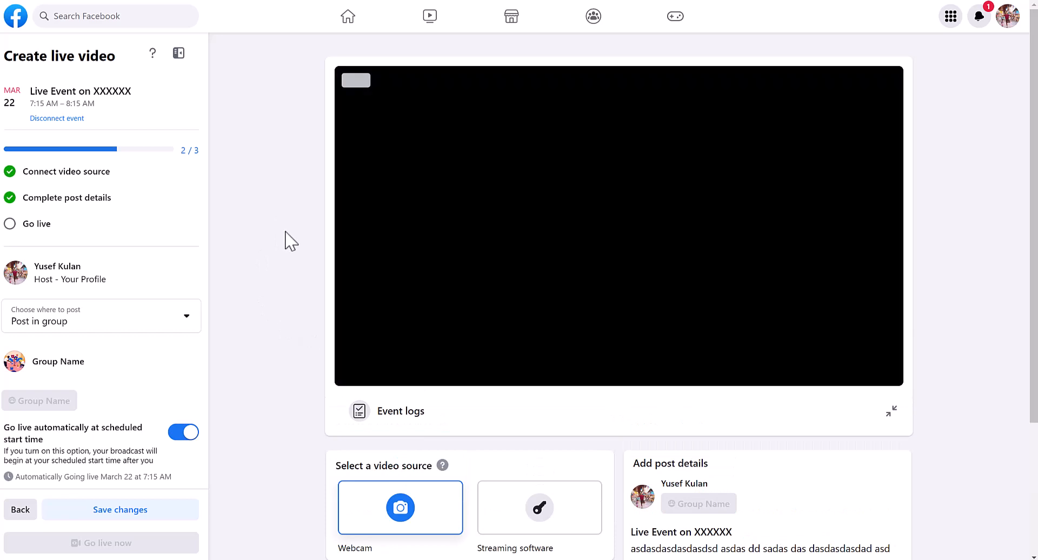
Try streaming software as the video source, and switch back to the webcam.
{"action": "scroll", "coordinate": [297, 282], "scroll_direction": "down", "scroll_amount": 2}
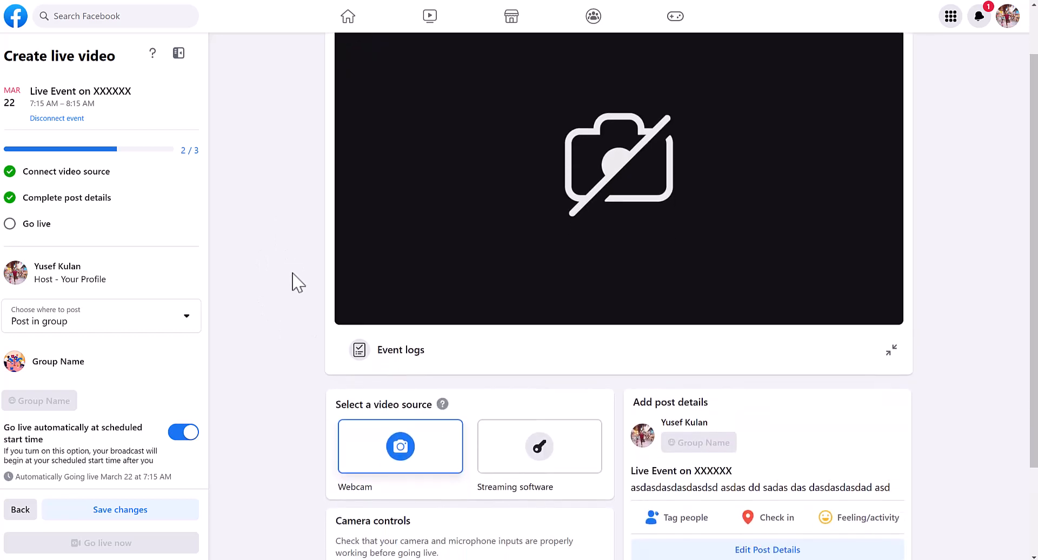
{"action": "scroll", "coordinate": [297, 282], "scroll_direction": "down", "scroll_amount": 1}
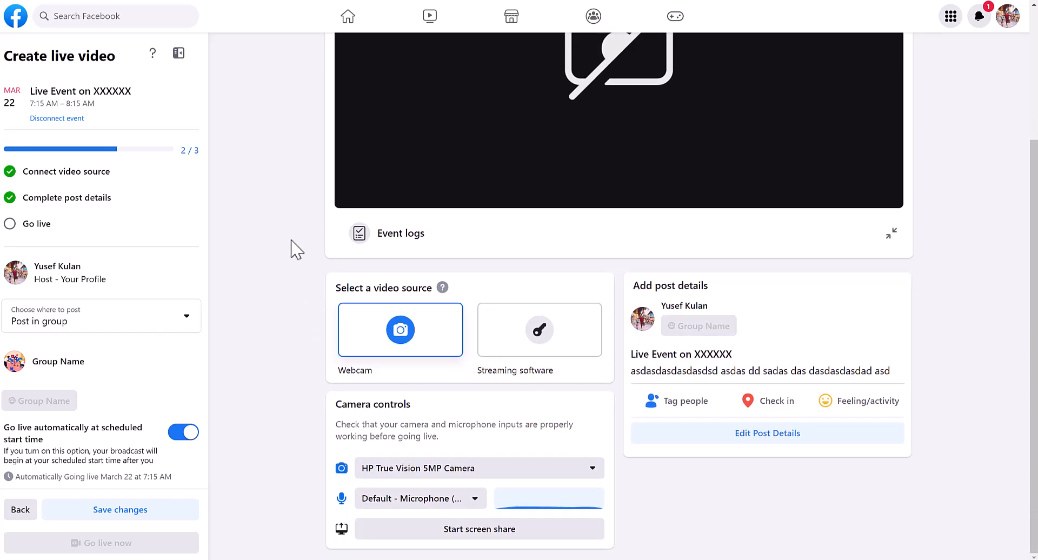
{"action": "scroll", "coordinate": [292, 354], "scroll_direction": "up", "scroll_amount": 3}
{"action": "scroll", "coordinate": [291, 354], "scroll_direction": "down", "scroll_amount": 3}
{"action": "left_click", "coordinate": [540, 344]}
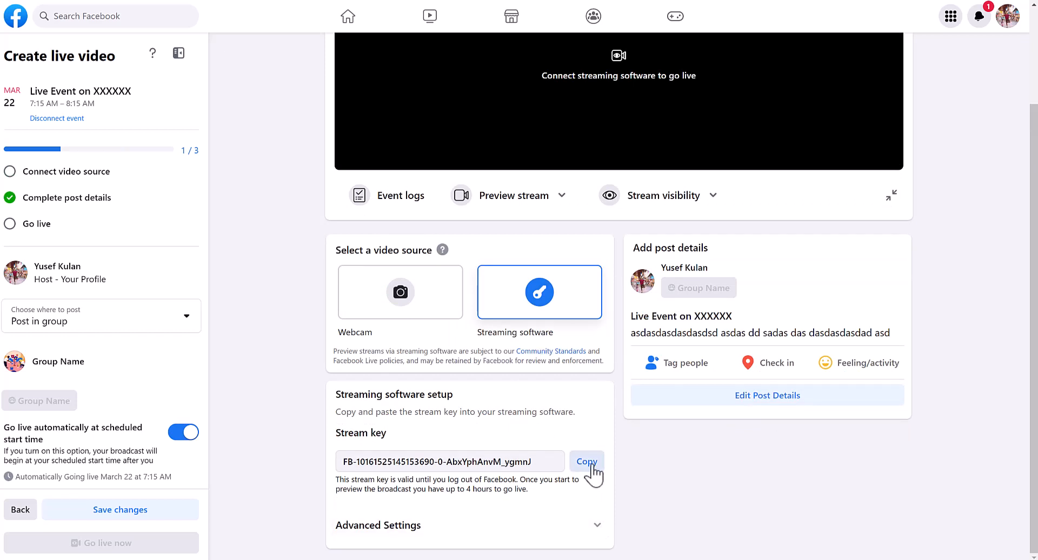
{"action": "left_click", "coordinate": [431, 307]}
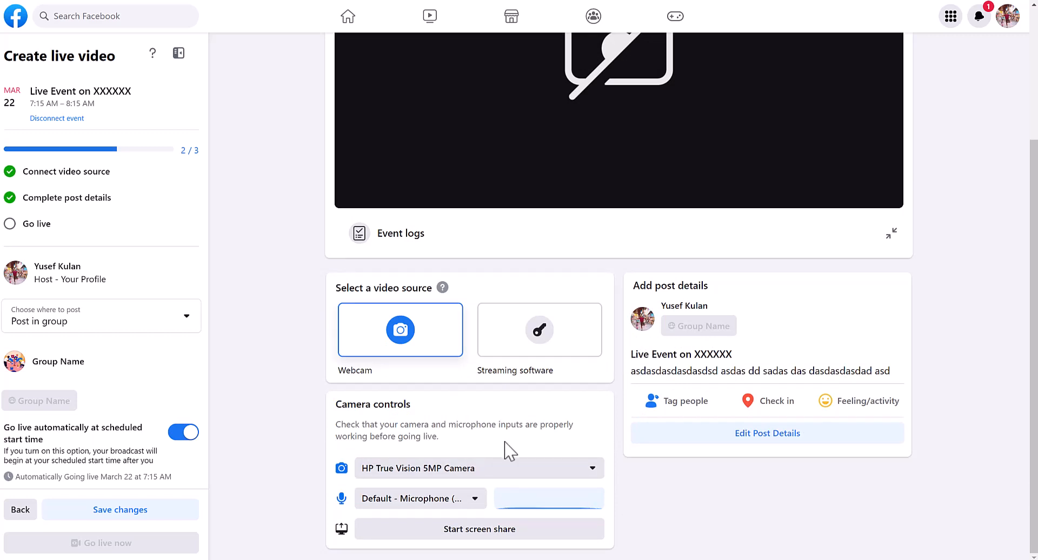
Check the available cameras and select Default - Microphone (Yeti Stereo Microphone) as the audio input.
{"action": "left_click", "coordinate": [512, 469]}
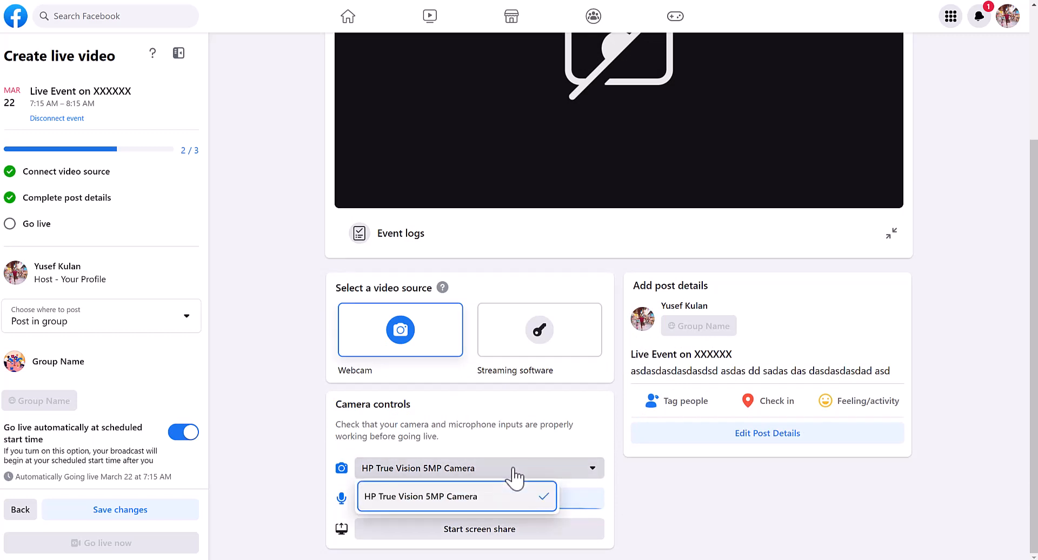
{"action": "left_click", "coordinate": [503, 427]}
{"action": "left_click", "coordinate": [474, 498]}
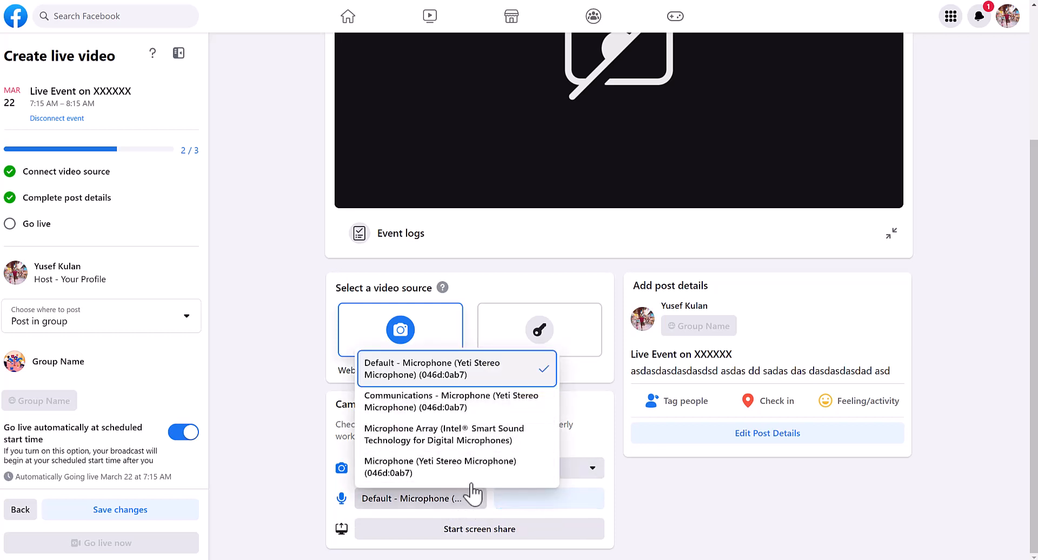
{"action": "left_click", "coordinate": [500, 378]}
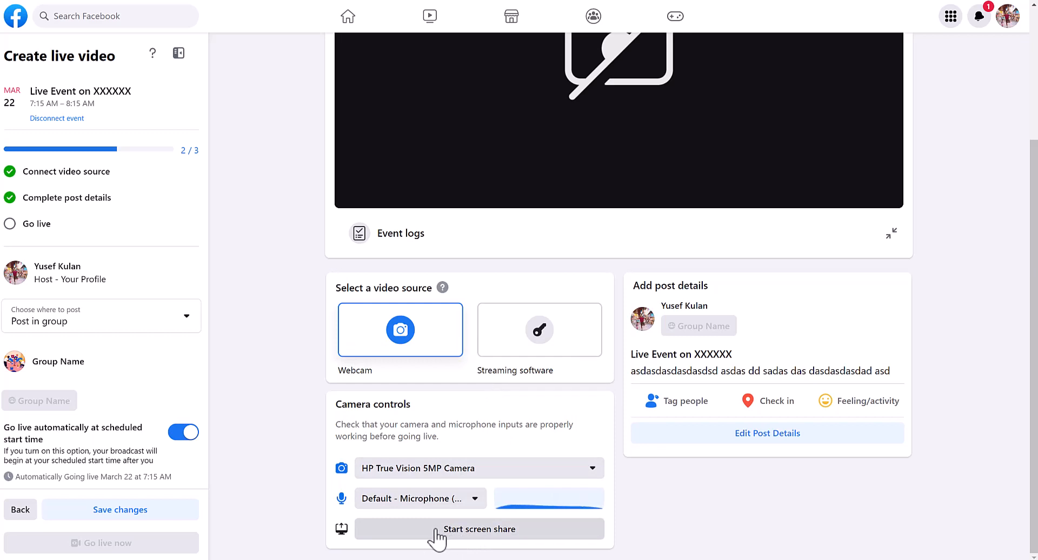
Try to start a screen share by previewing several Chrome tabs, and cancel without sharing.
{"action": "left_click", "coordinate": [473, 533]}
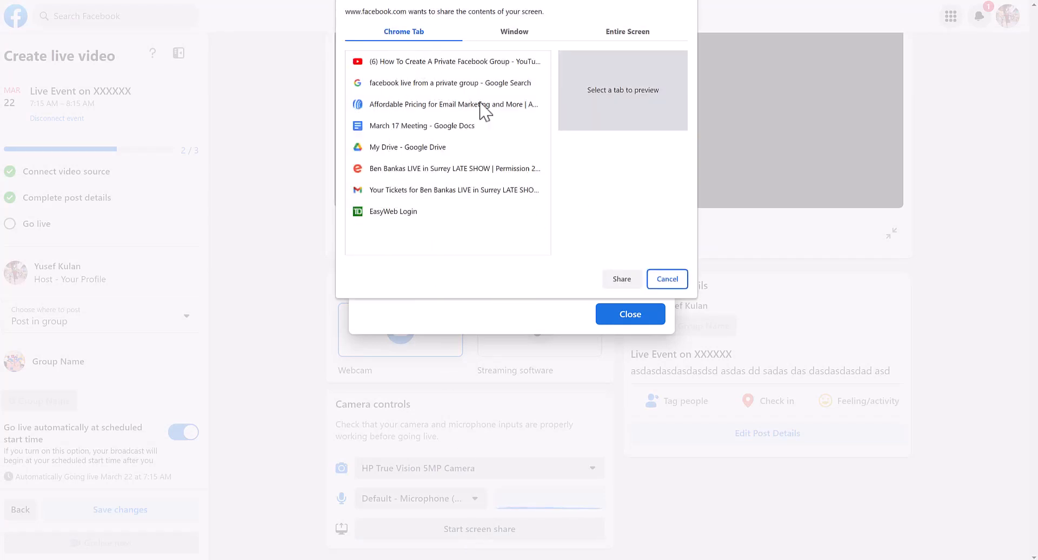
{"action": "left_click", "coordinate": [397, 85]}
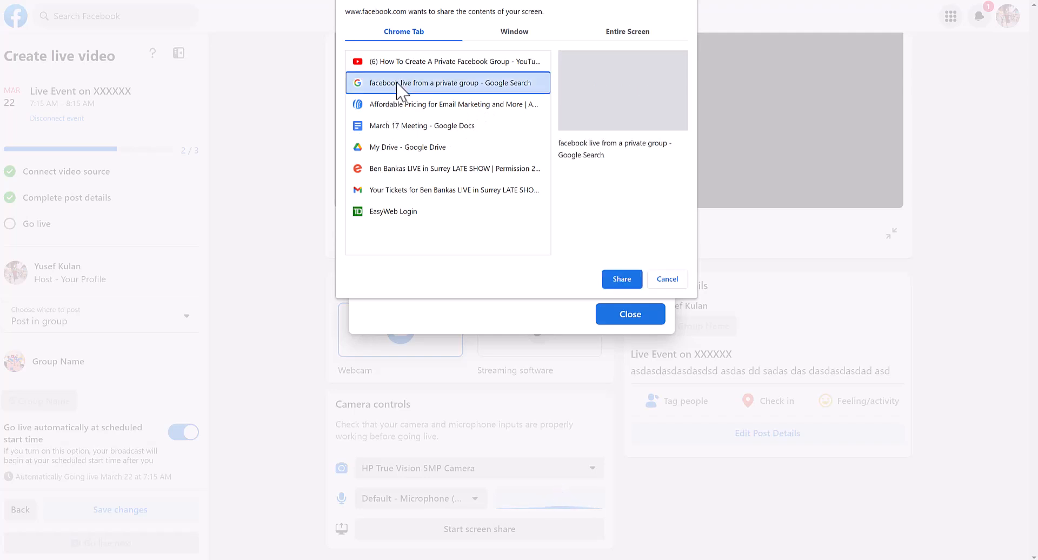
{"action": "left_click", "coordinate": [394, 108]}
{"action": "left_click", "coordinate": [390, 129]}
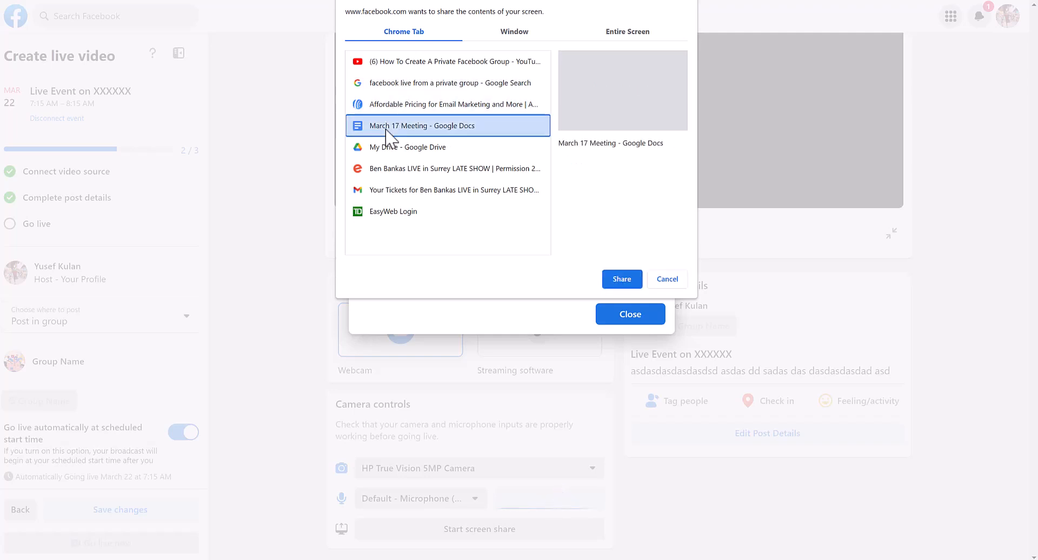
{"action": "left_click", "coordinate": [387, 149]}
{"action": "left_click", "coordinate": [387, 192]}
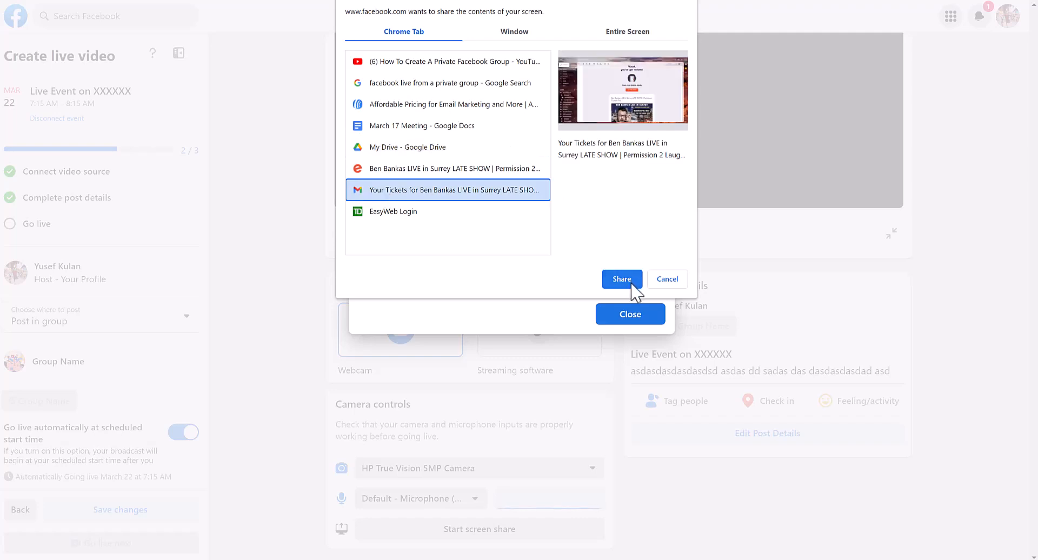
{"action": "left_click", "coordinate": [668, 279]}
{"action": "left_click", "coordinate": [654, 318]}
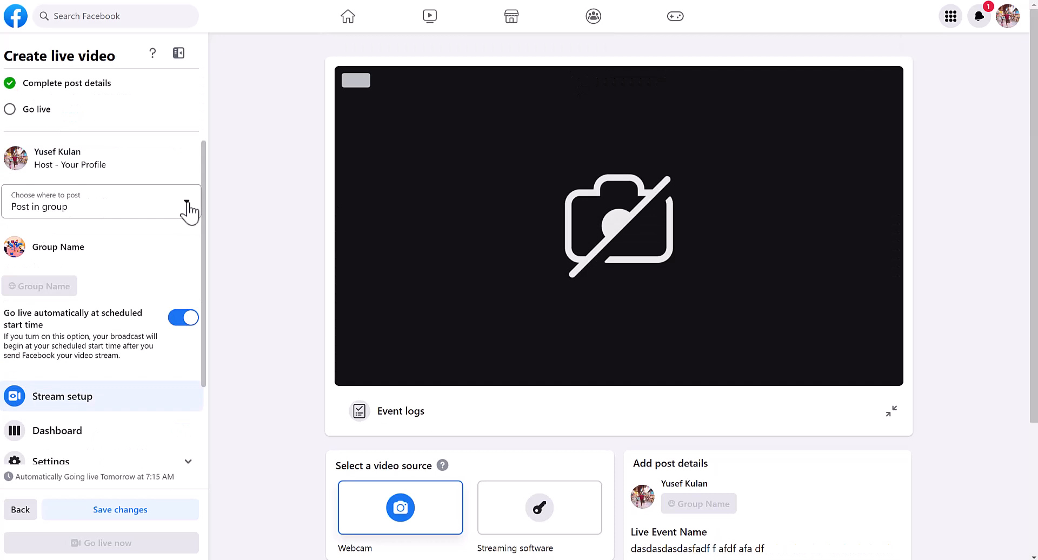
Set the live video to post in a group, searching for "group" and selecting Group Name.
{"action": "left_click", "coordinate": [187, 205]}
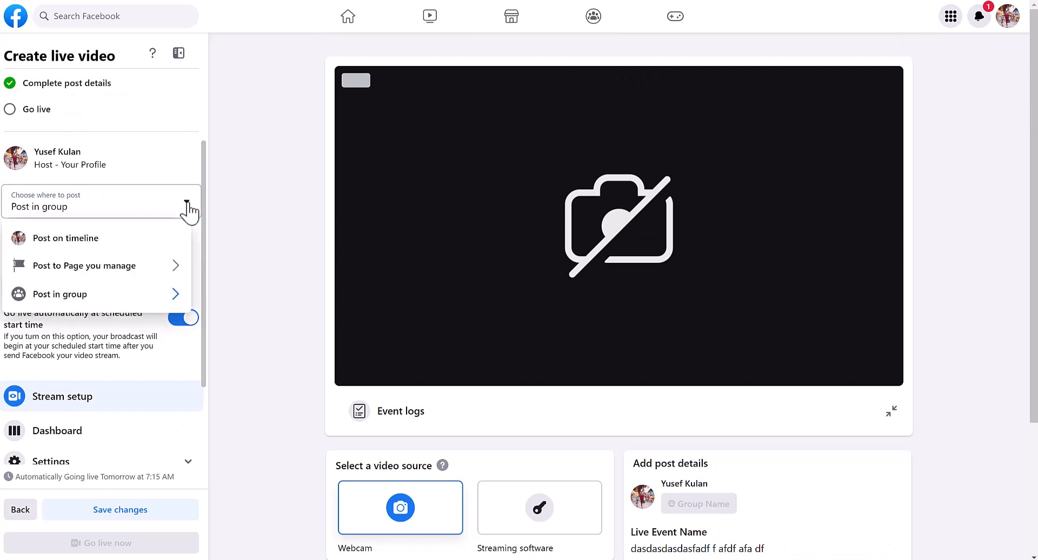
{"action": "left_click", "coordinate": [172, 296]}
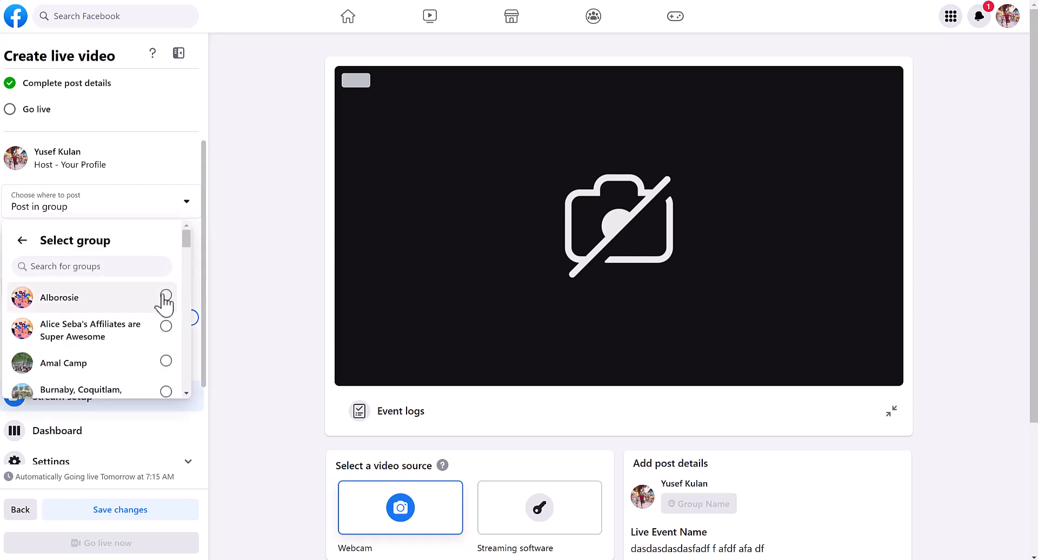
{"action": "left_click", "coordinate": [99, 266]}
{"action": "type", "text": "group"}
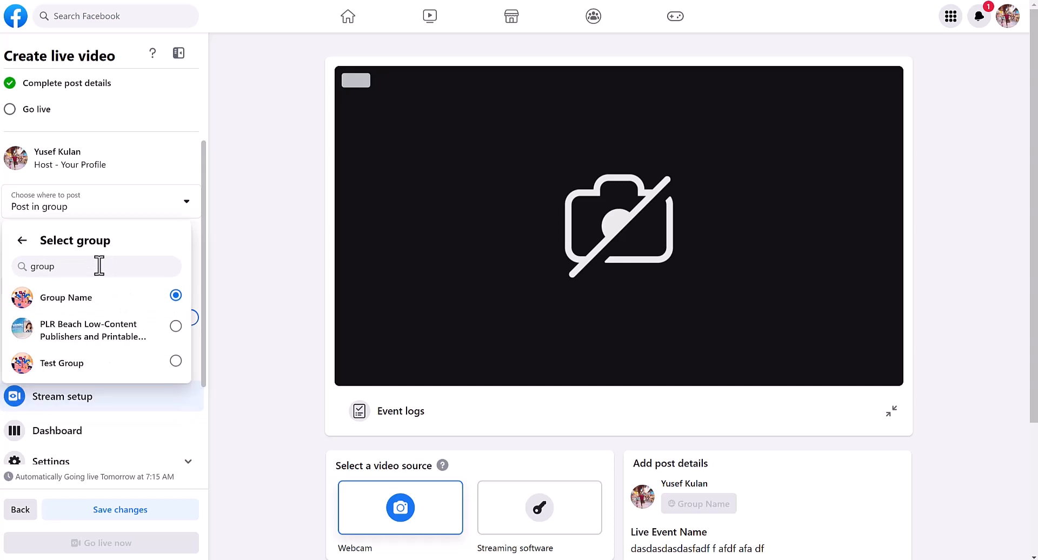
{"action": "left_click", "coordinate": [69, 303]}
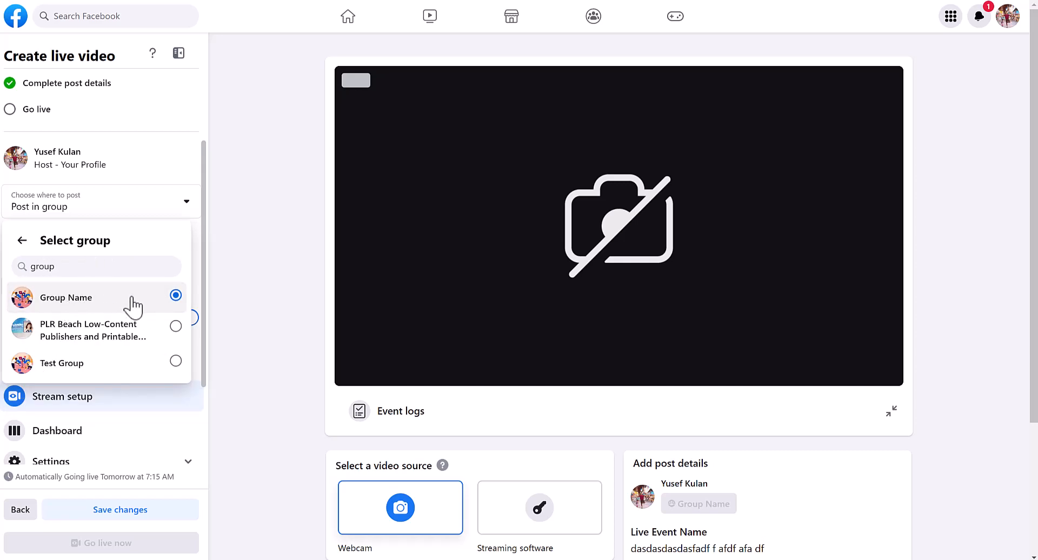
{"action": "left_click", "coordinate": [178, 330]}
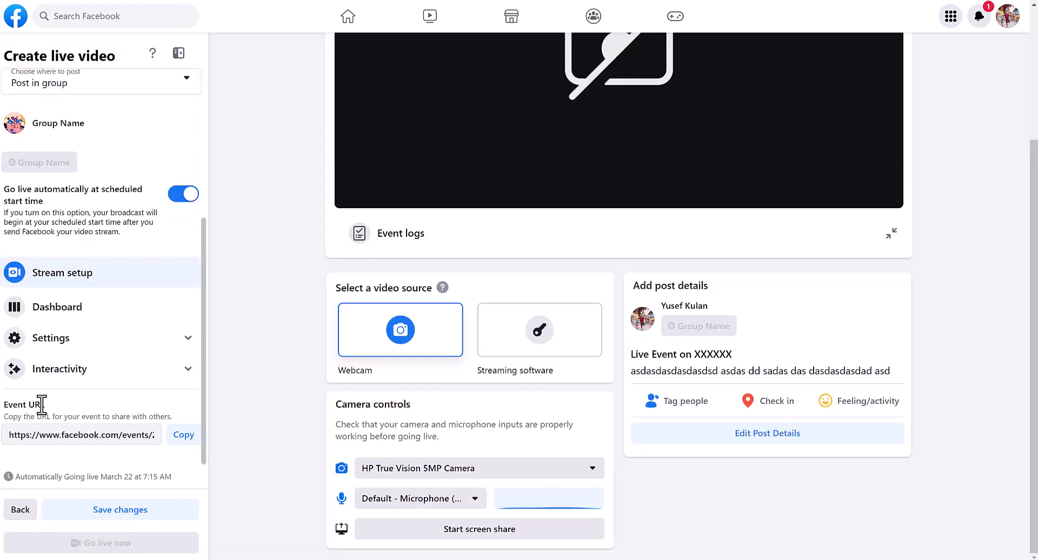
Copy the event URL for sharing and review the remaining live video setup options.
{"action": "left_click", "coordinate": [180, 448]}
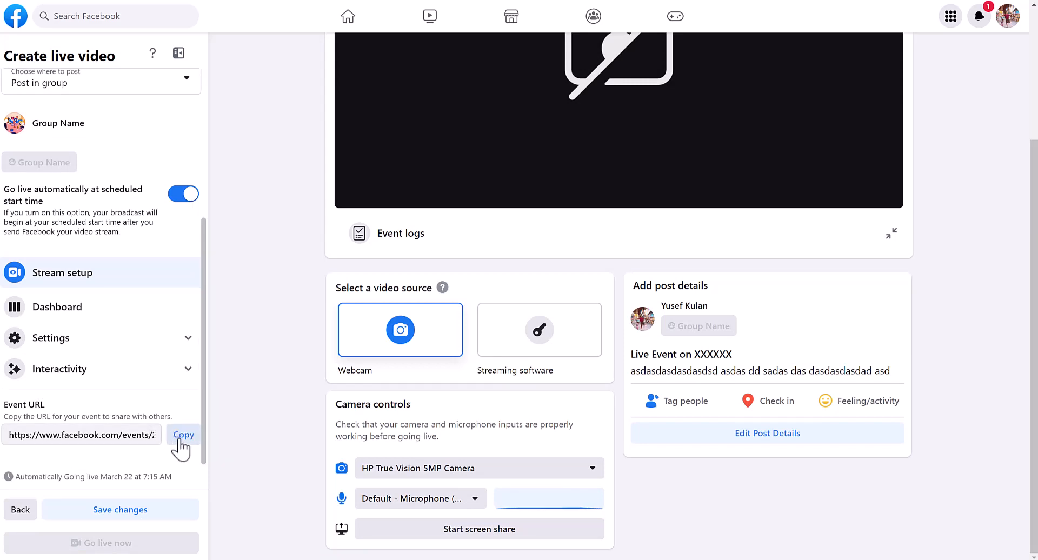
{"action": "scroll", "coordinate": [157, 349], "scroll_direction": "up", "scroll_amount": 5}
{"action": "scroll", "coordinate": [162, 349], "scroll_direction": "down", "scroll_amount": 1}
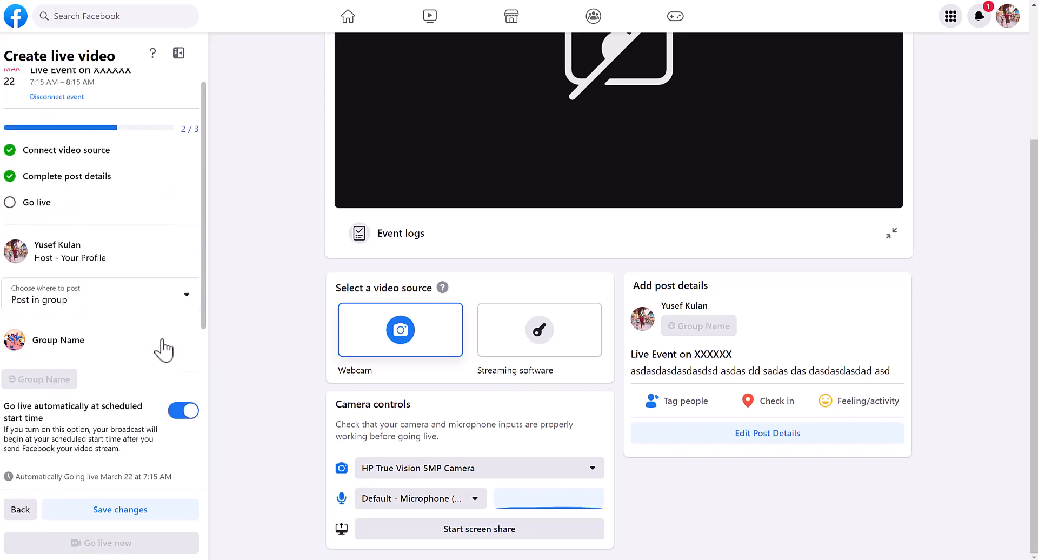
{"action": "scroll", "coordinate": [162, 349], "scroll_direction": "down", "scroll_amount": 4}
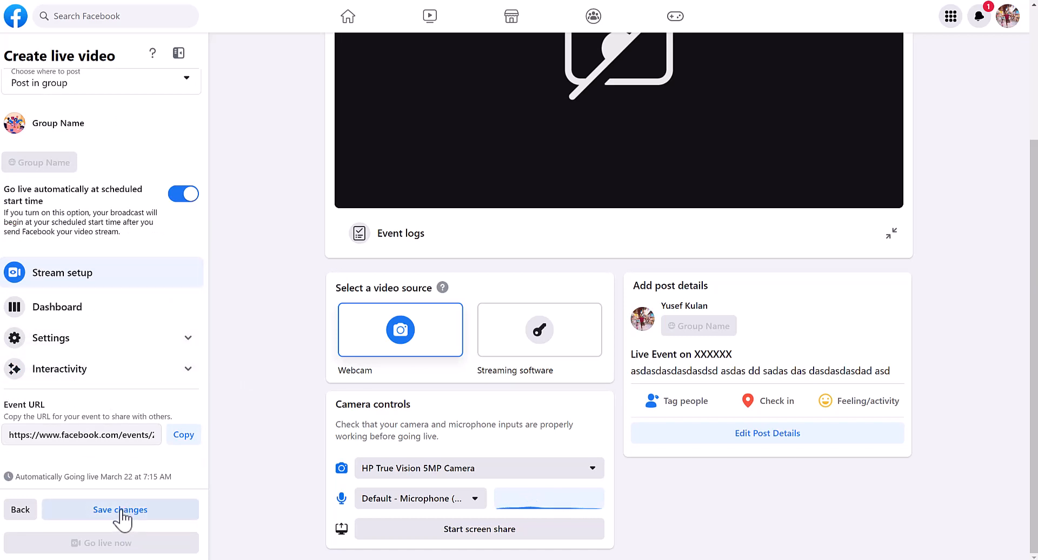